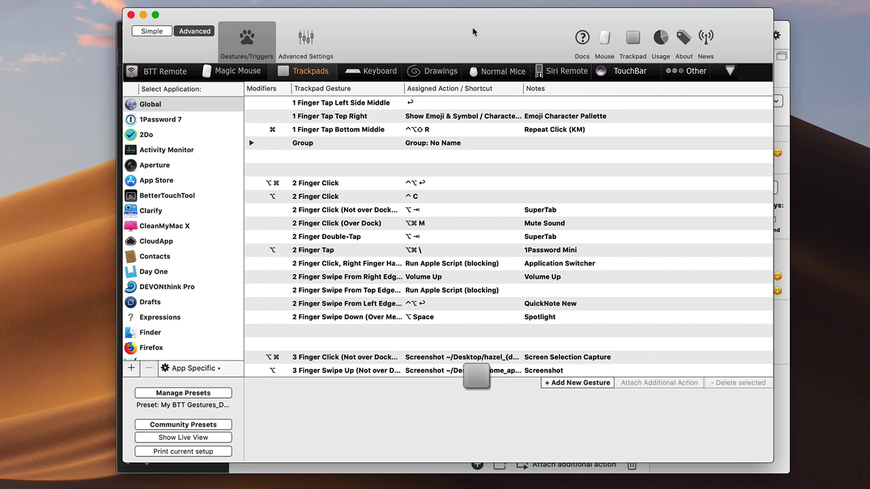
Step: Look through the application list in the old configuration window, close that window and reposition the new trackpad configuration window
left_click_drag(473, 32, 470, 27)
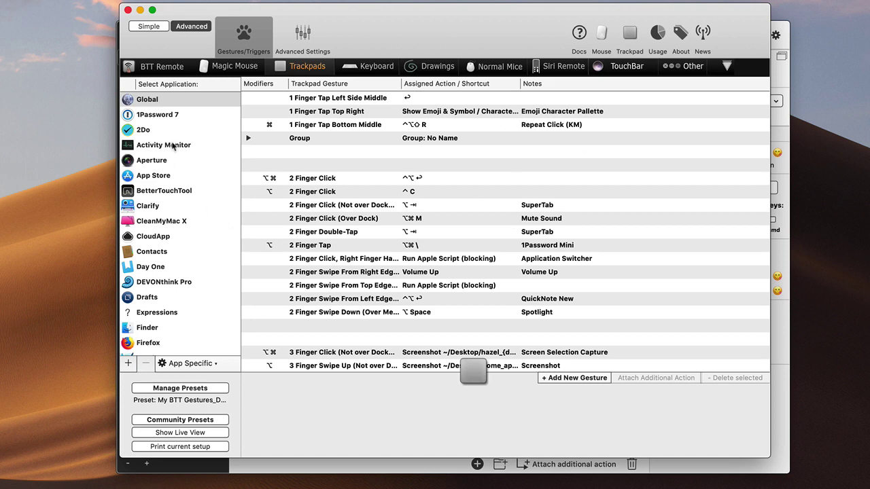
scroll(172, 145, "down", 5)
scroll(314, 138, "up", 1)
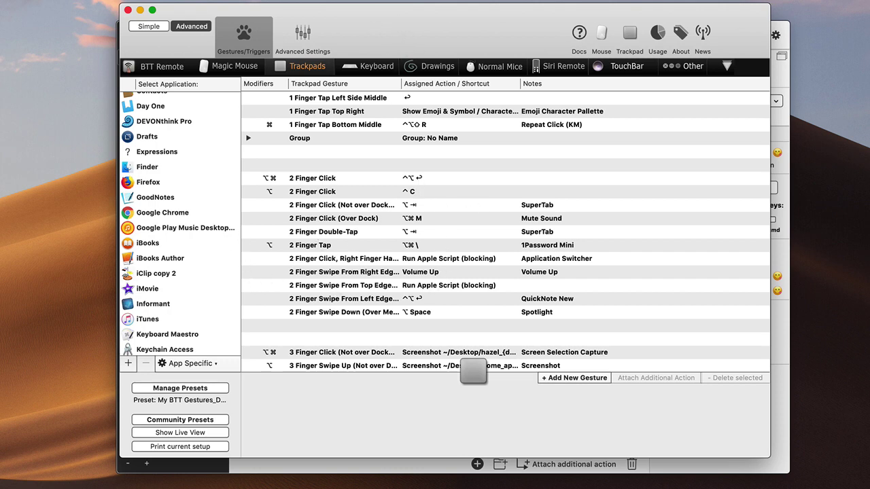
left_click(140, 10)
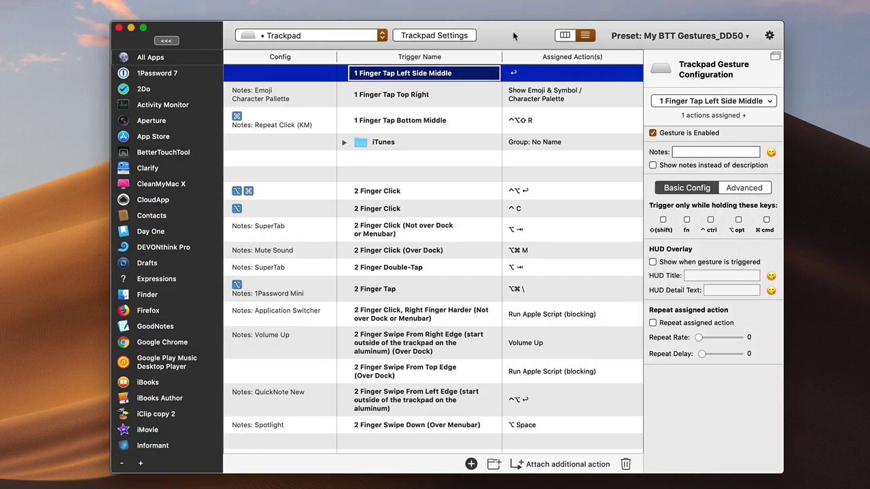
left_click_drag(529, 36, 504, 26)
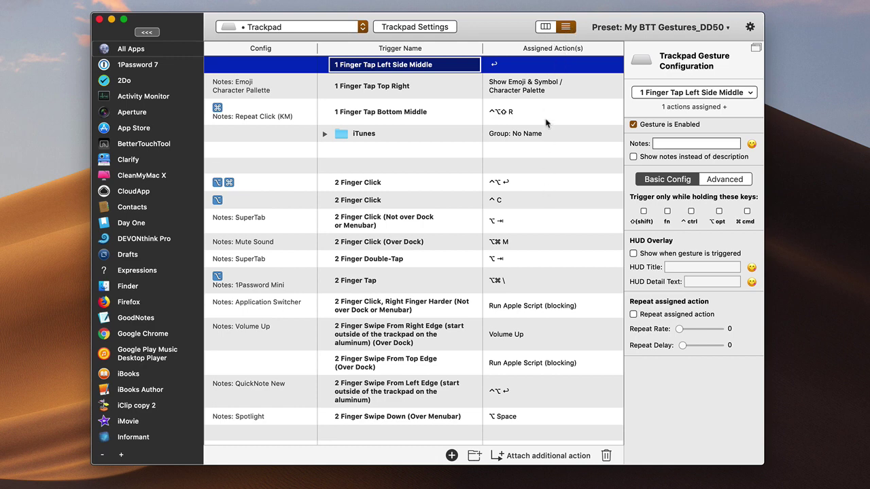
Step: View the action assigned to the 1 Finger Tap Top Right gesture in column view and return to list view
left_click(545, 26)
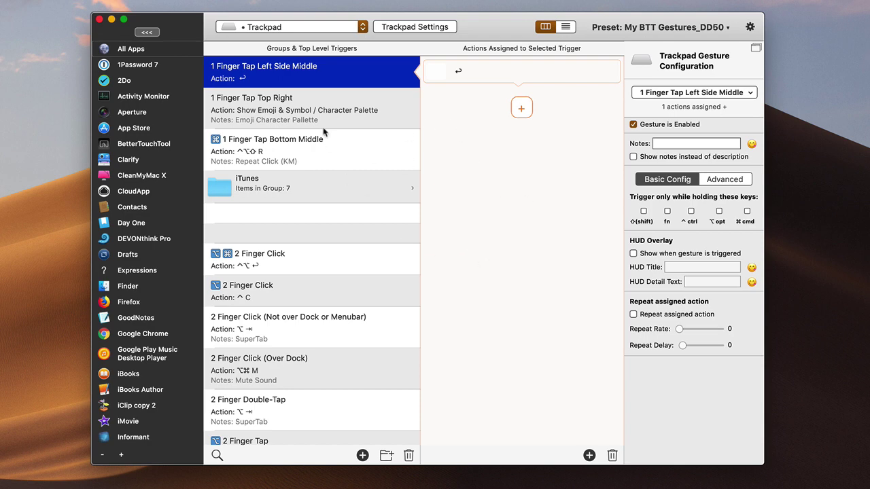
left_click(340, 99)
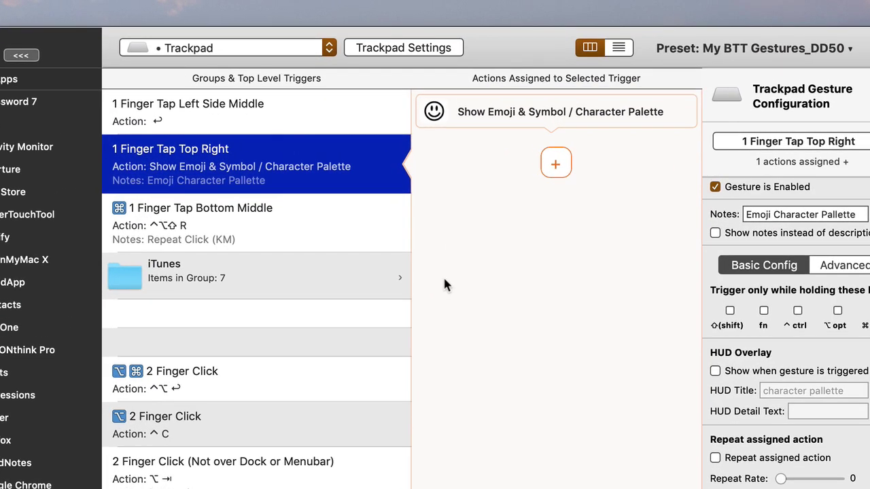
left_click(621, 47)
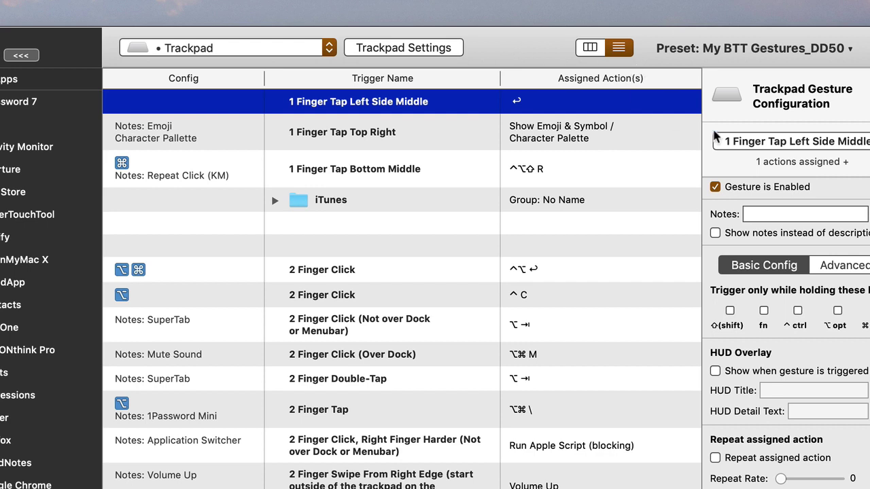
Step: Expand the iTunes group to view its gestures and collapse it again
left_click(407, 197)
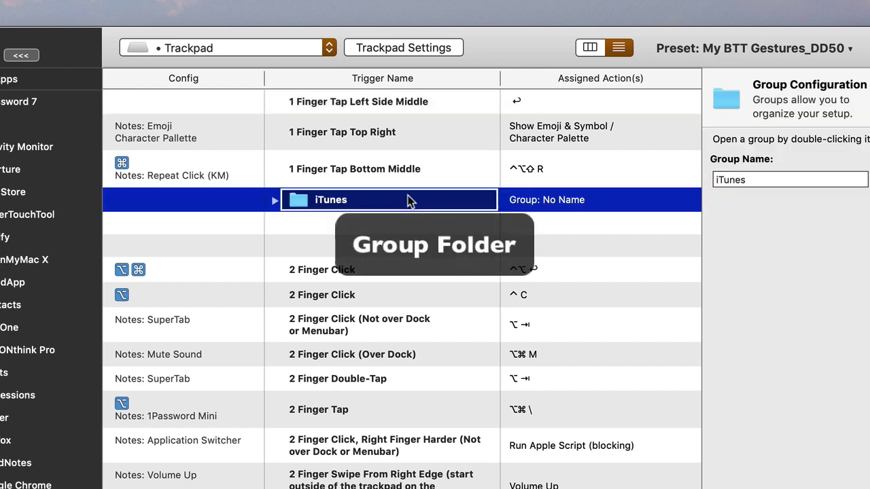
left_click(274, 202)
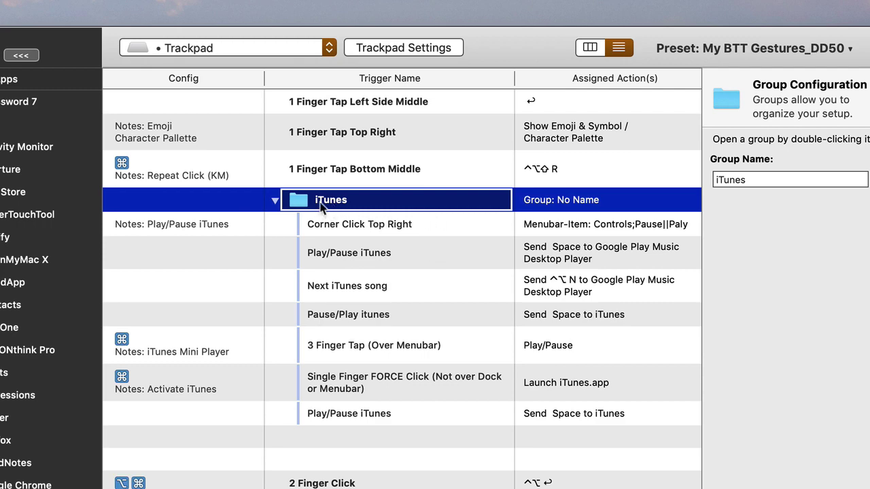
left_click(274, 202)
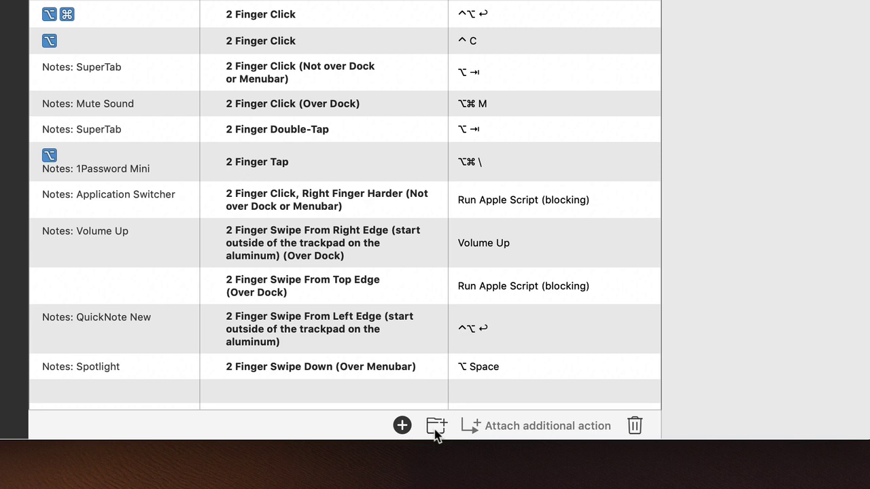
Step: Create a new trigger group named Clipboard and save it
left_click(435, 427)
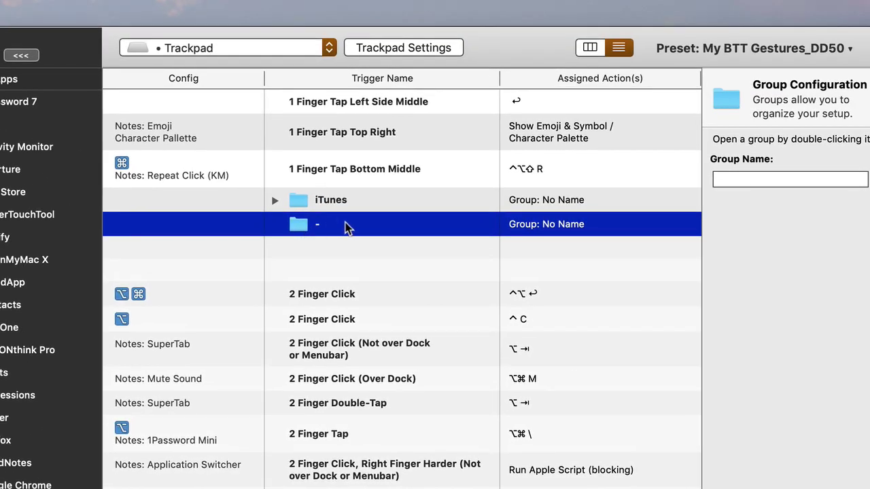
left_click(345, 227)
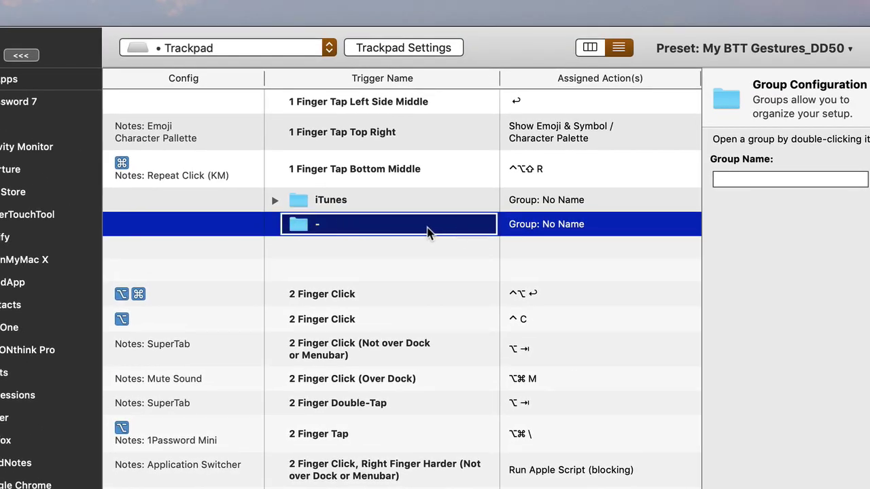
left_click(720, 178)
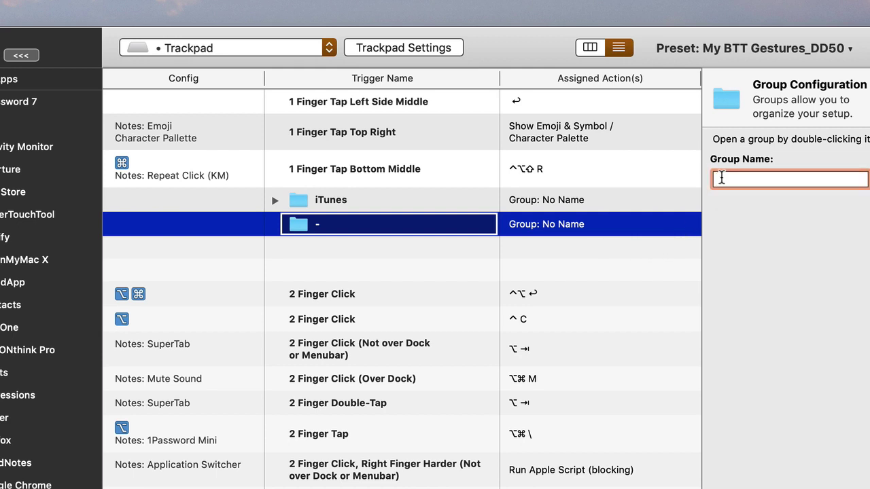
type("Cli")
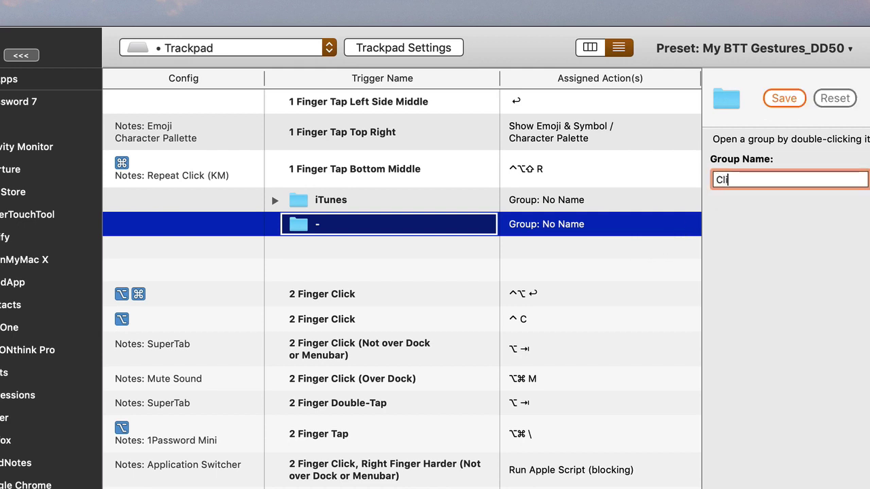
type("pboard")
key("super+a")
left_click(779, 100)
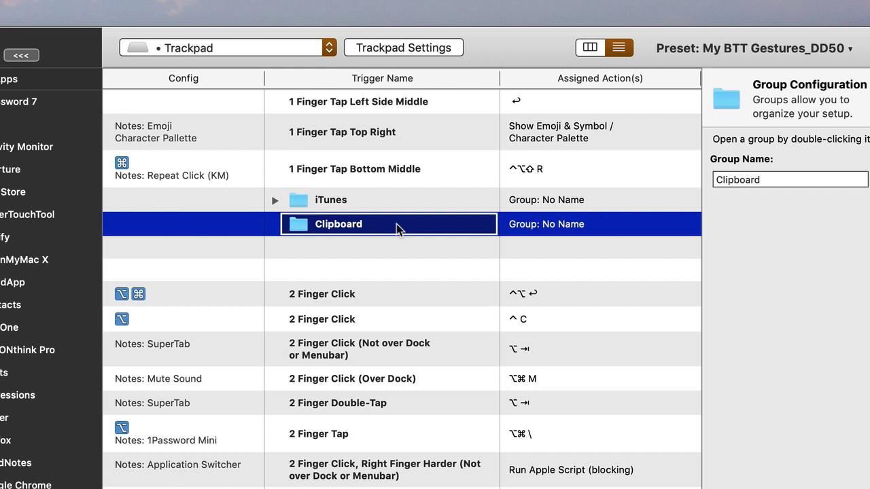
Step: Check the commands available for the Option+Command 2 Finger Click trigger and look over the rest of the trigger list
left_click(387, 294)
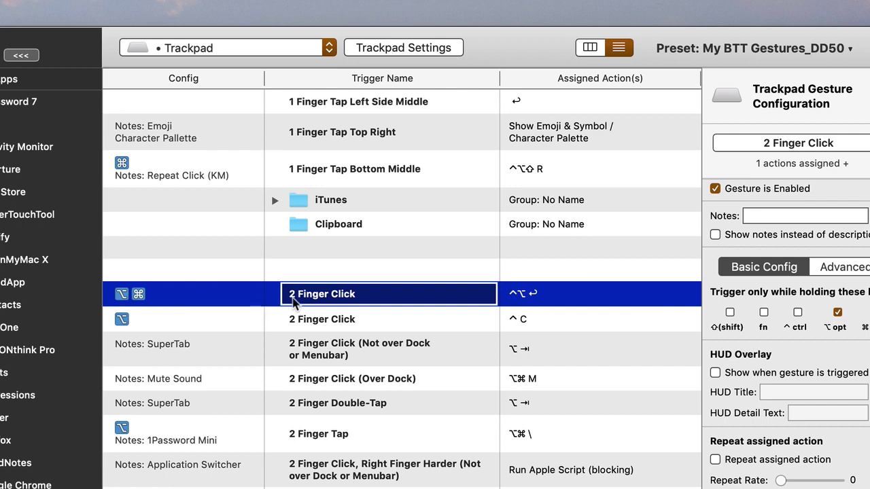
right_click(248, 294)
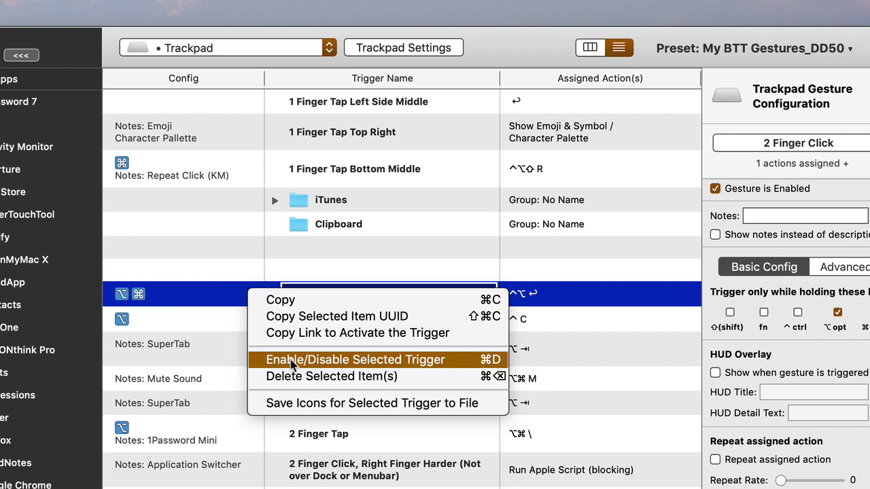
left_click(624, 295)
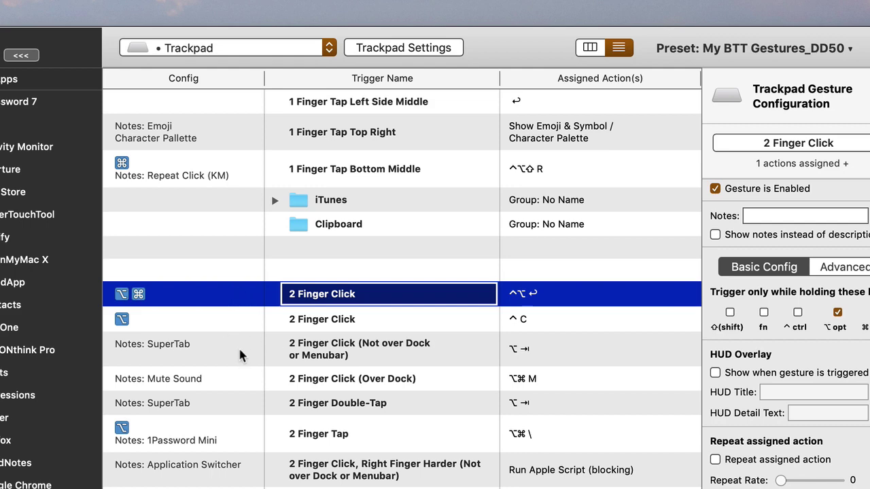
scroll(391, 448, "down", 5)
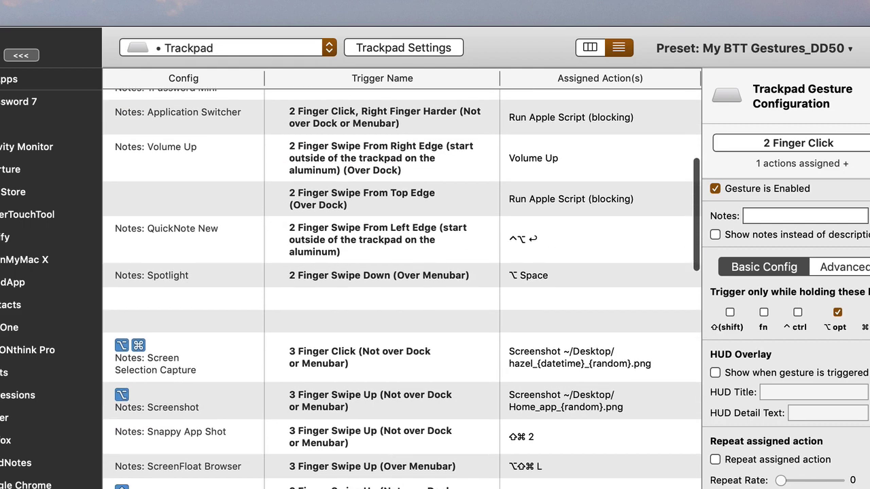
scroll(391, 272, "up", 5)
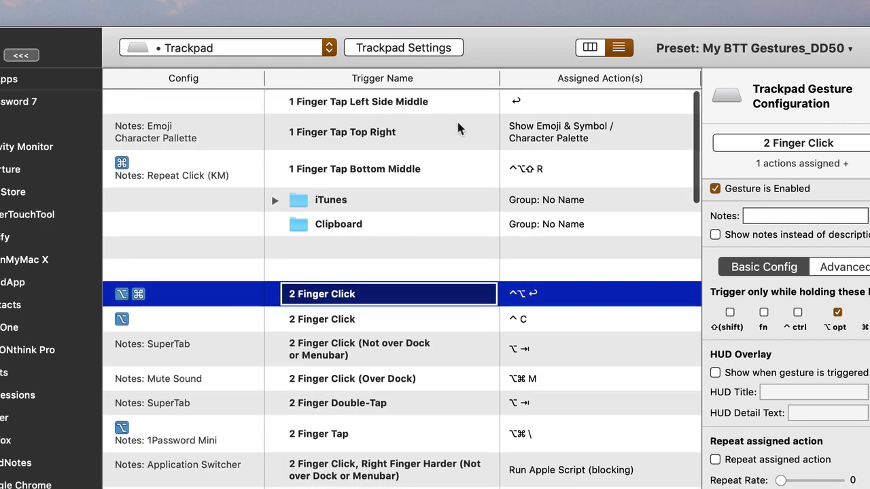
Step: Check the commands available for the 1 Finger Tap Bottom Middle trigger and dismiss them
left_click(401, 204)
left_click(386, 177)
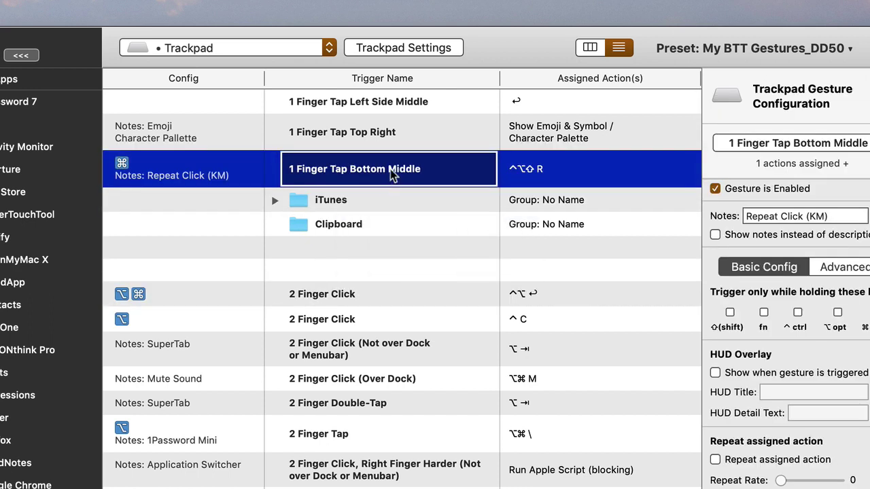
right_click(386, 176)
key("Up")
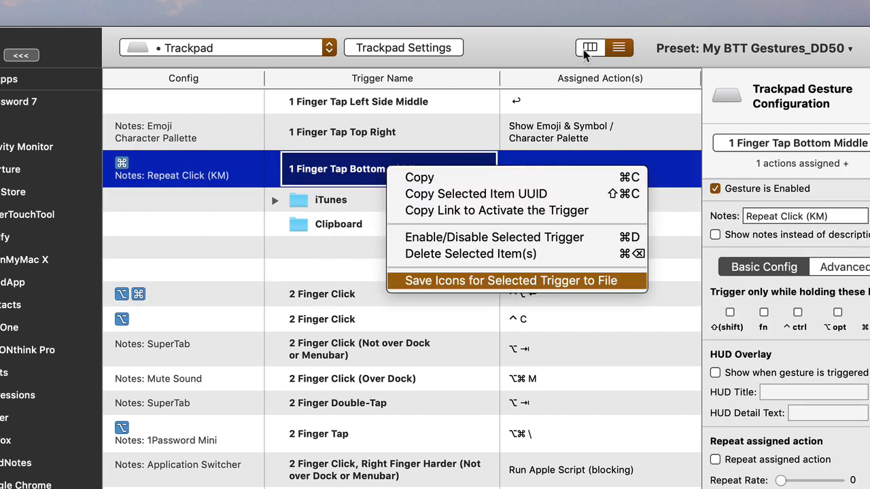
left_click(583, 49)
Step: Switch the triggers to column view and search them for iTunes
left_click(564, 41)
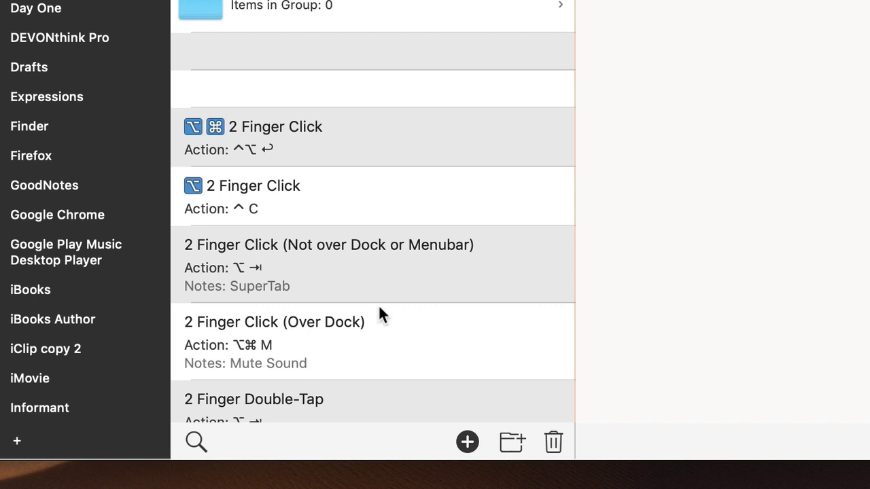
left_click(196, 442)
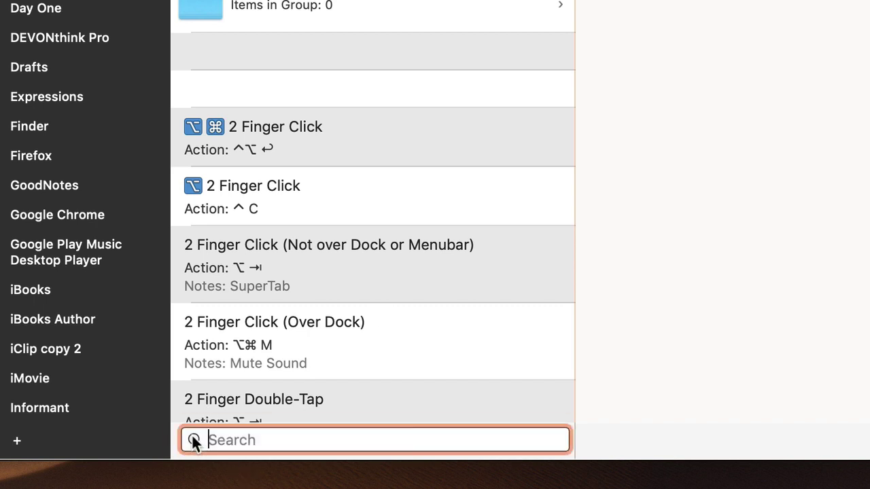
type("iTunes")
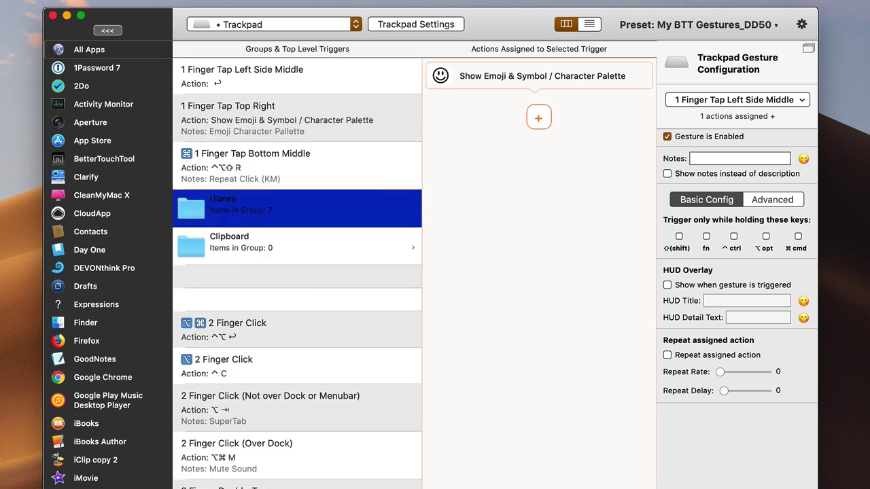
Step: Inspect the 3 Finger Swipe Up trigger noted Alfred Clipboard History among the filtered triggers
left_click(272, 120)
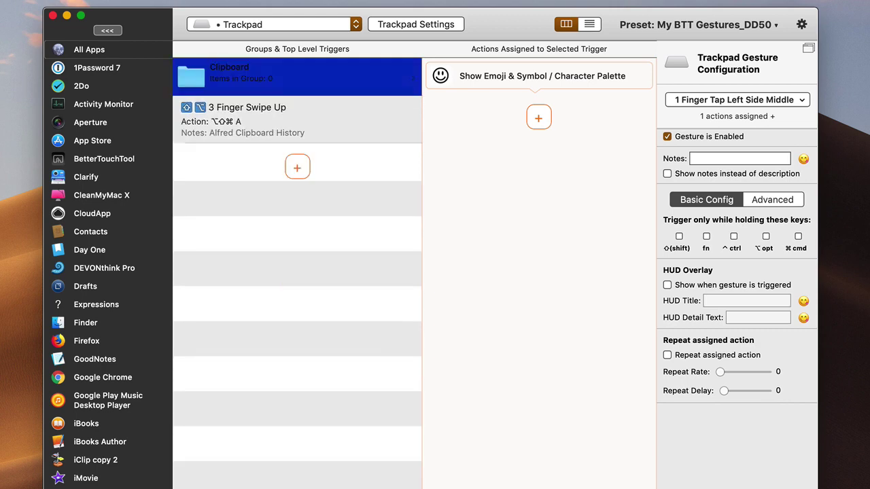
left_click(339, 126)
mouse_move(332, 123)
left_mouse_down()
mouse_move(306, 112)
mouse_move(295, 83)
mouse_move(335, 121)
left_mouse_up()
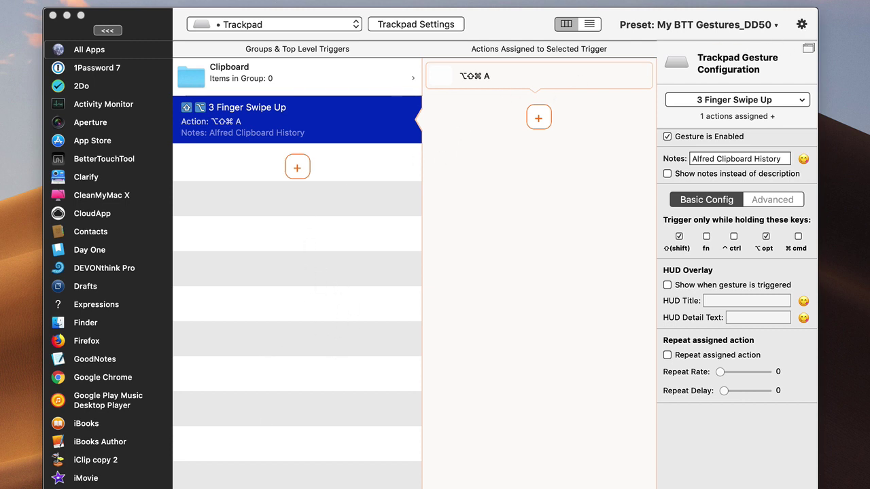
key("super+Tab")
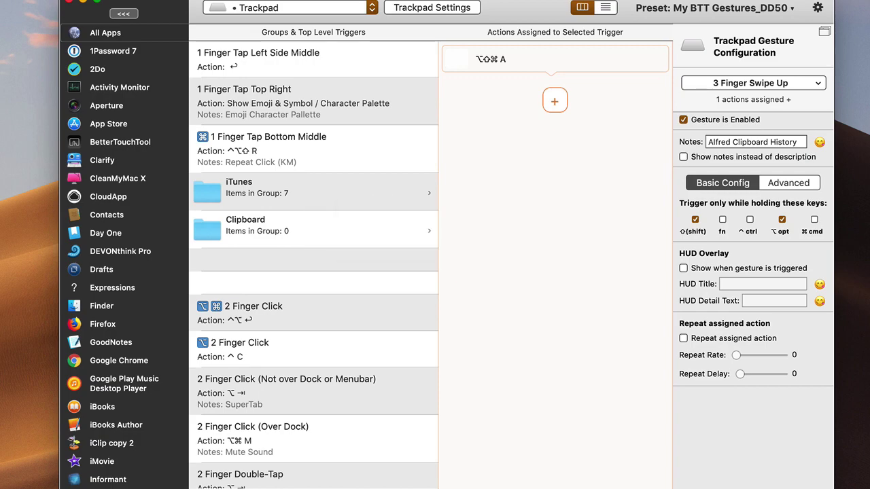
Step: Open the Old Configuration UI, review its application list and trackpad gestures, and close it
left_click(828, 0)
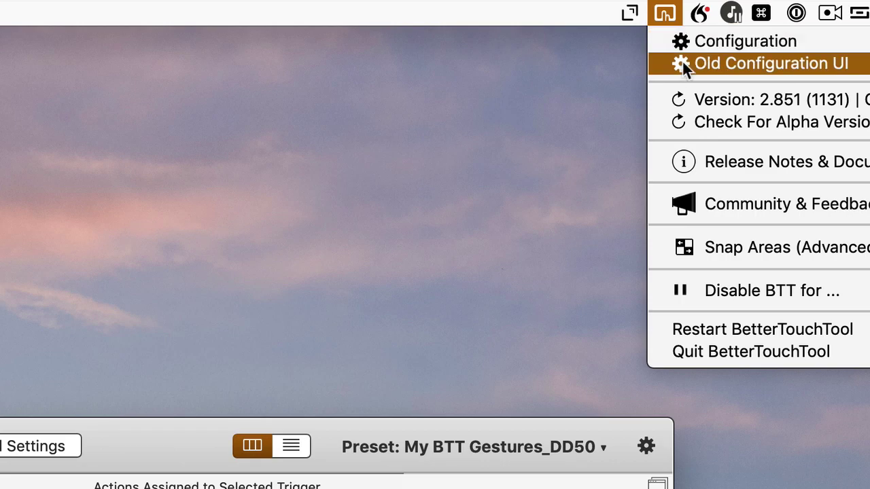
left_click(683, 65)
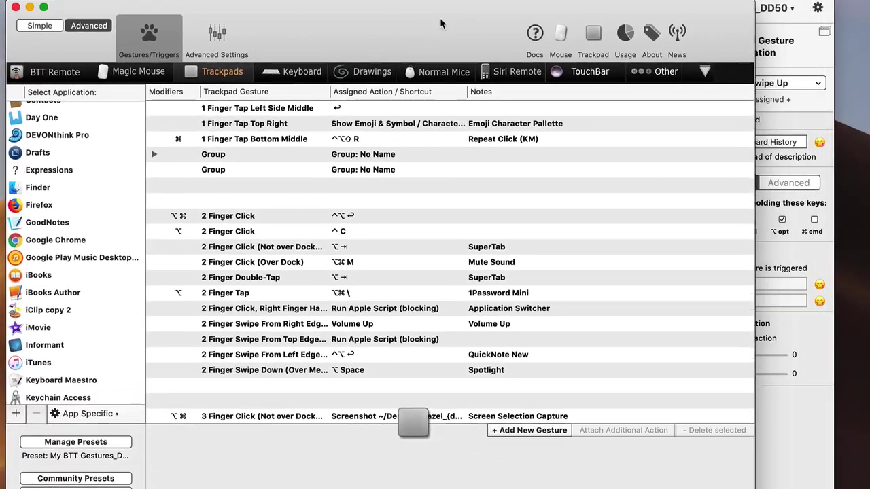
left_click_drag(440, 24, 467, 61)
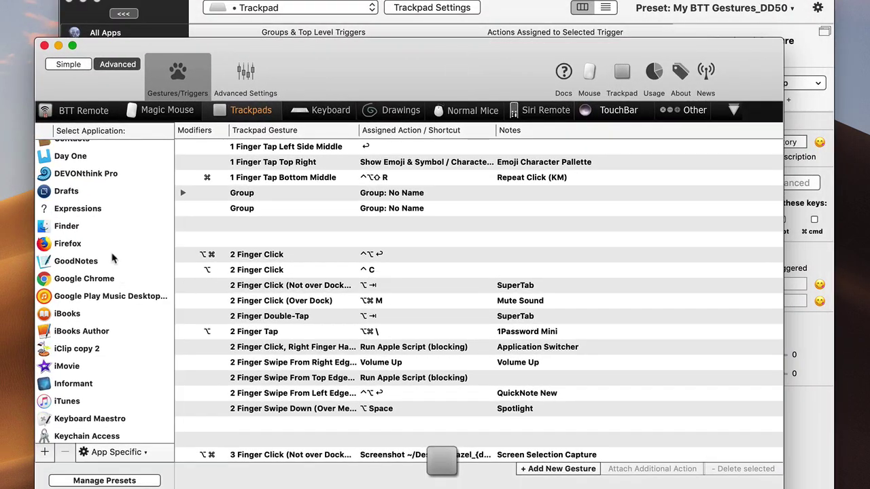
scroll(117, 260, "up", 10)
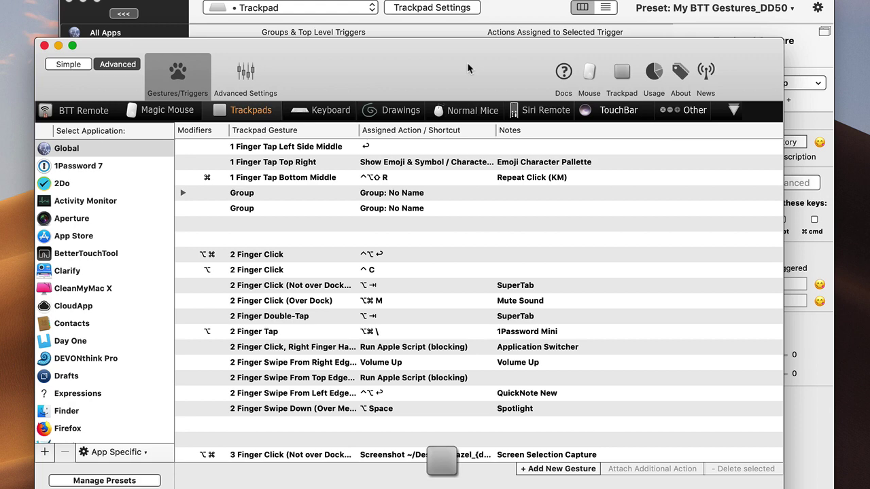
left_click_drag(467, 68, 442, 41)
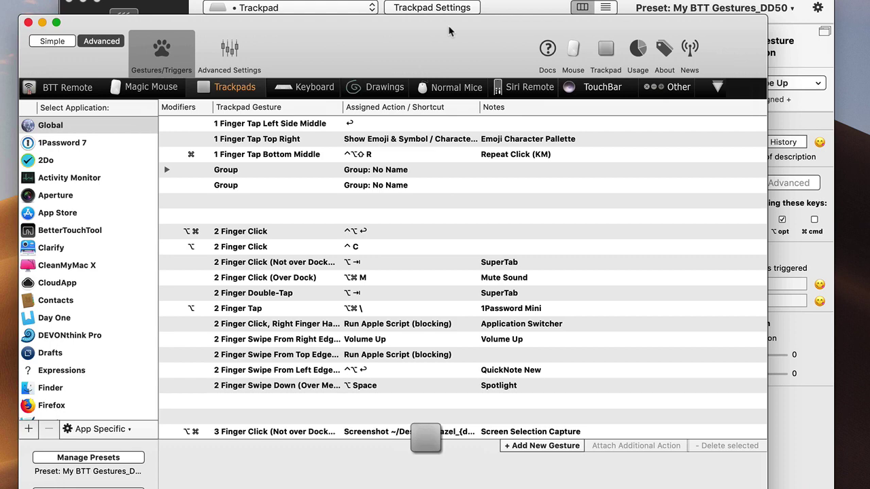
left_click_drag(448, 26, 491, 31)
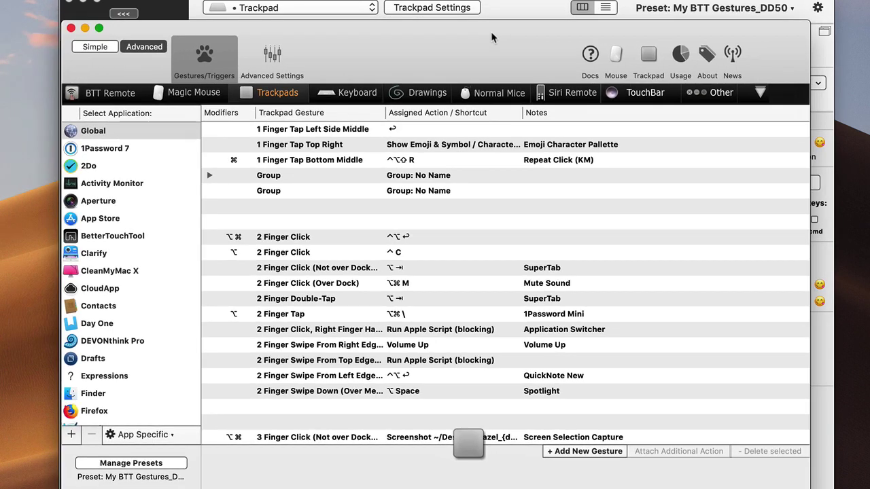
left_click(71, 28)
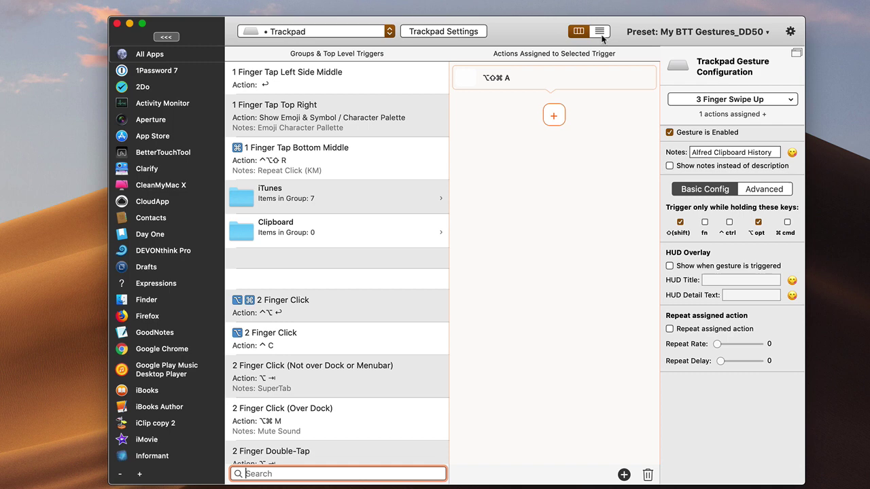
Step: Switch the triggers to list view and add a new trackpad trigger below 1 Finger Tap Bottom Middle
left_click(606, 8)
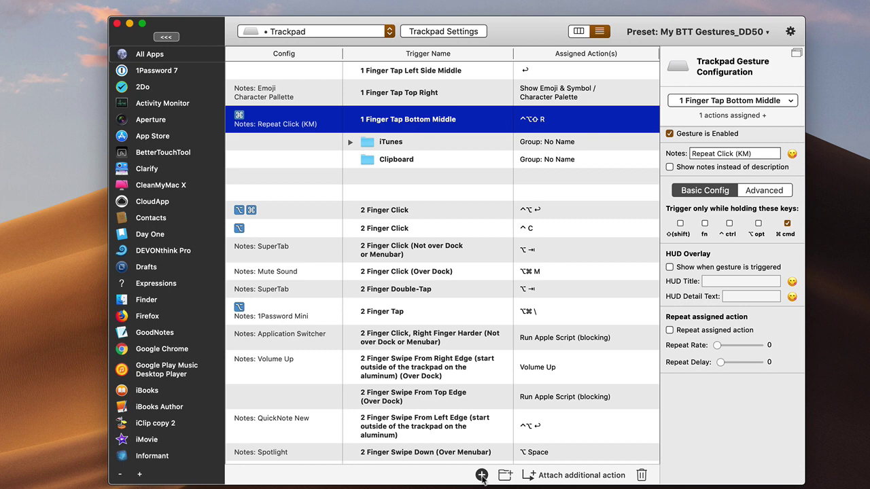
left_click(481, 476)
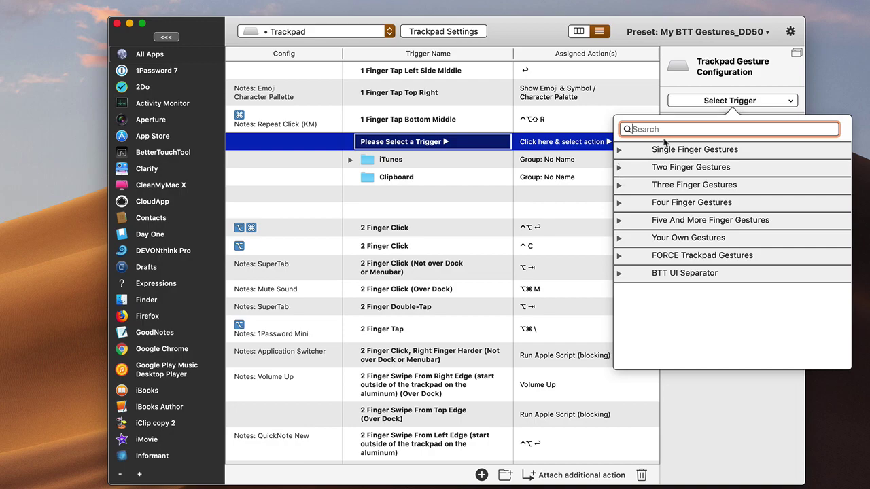
Step: Browse the two, three and four finger gesture categories available for the new trigger, and close the gesture list without choosing one
left_click(618, 167)
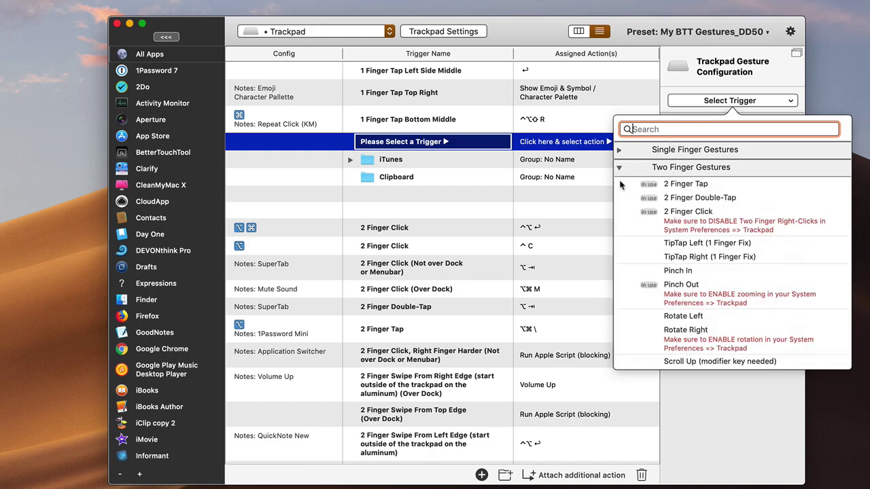
left_click(618, 168)
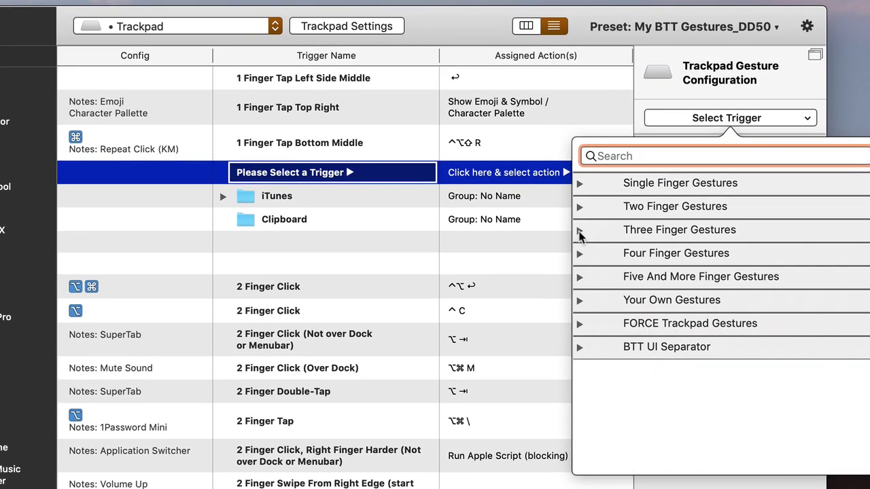
left_click(580, 231)
left_click(579, 232)
left_click(580, 254)
left_click(579, 254)
left_click(707, 121)
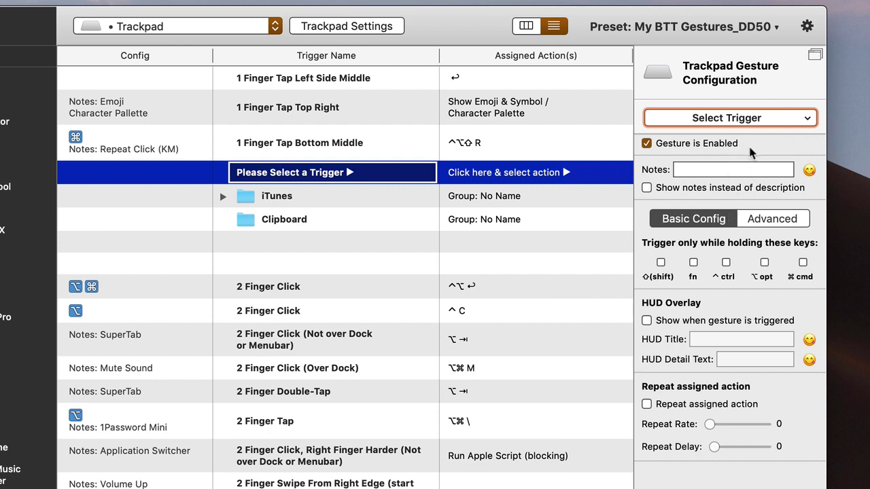
Step: Review the new trigger's advanced settings and trigger condition options, return to the basic configuration, and recheck the gesture categories
left_click(764, 218)
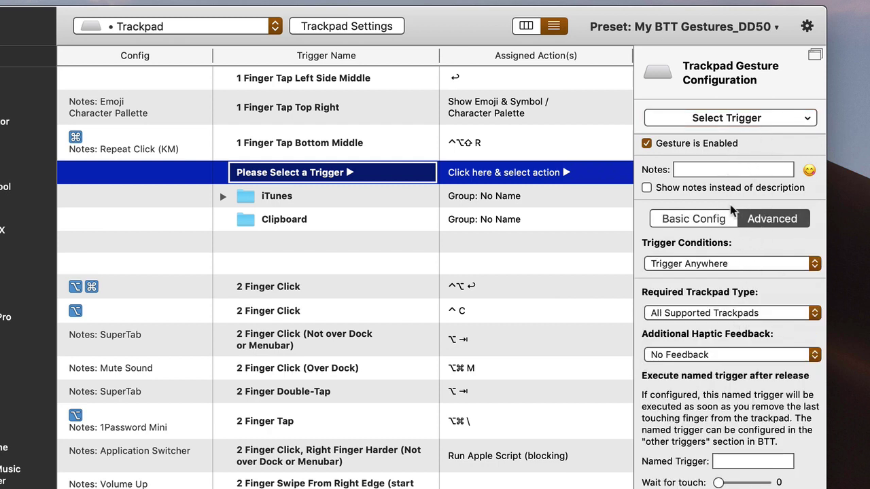
left_click(744, 268)
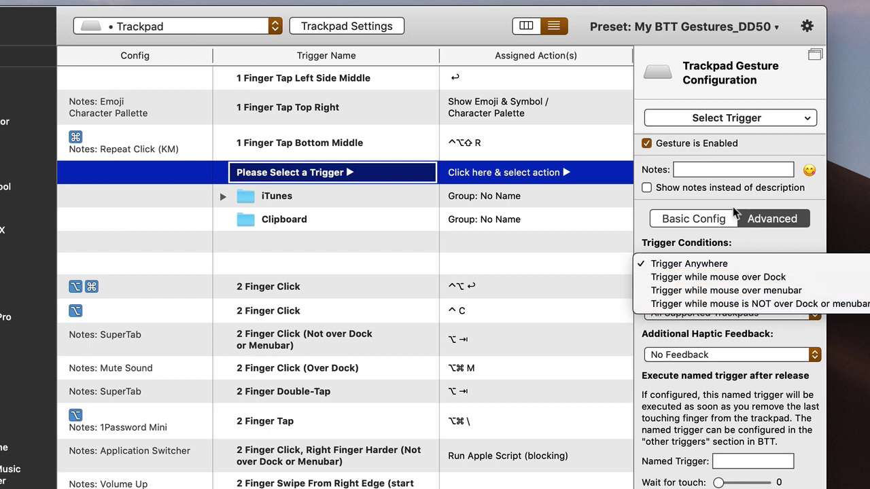
left_click(710, 225)
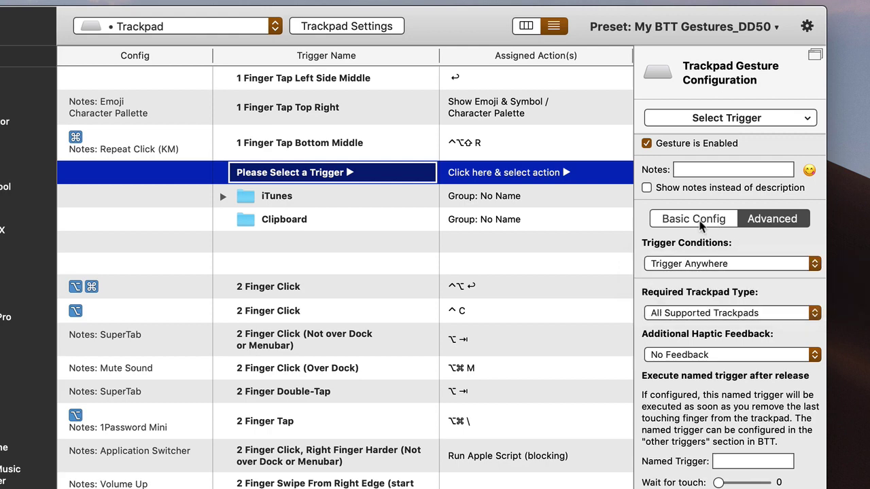
left_click(701, 222)
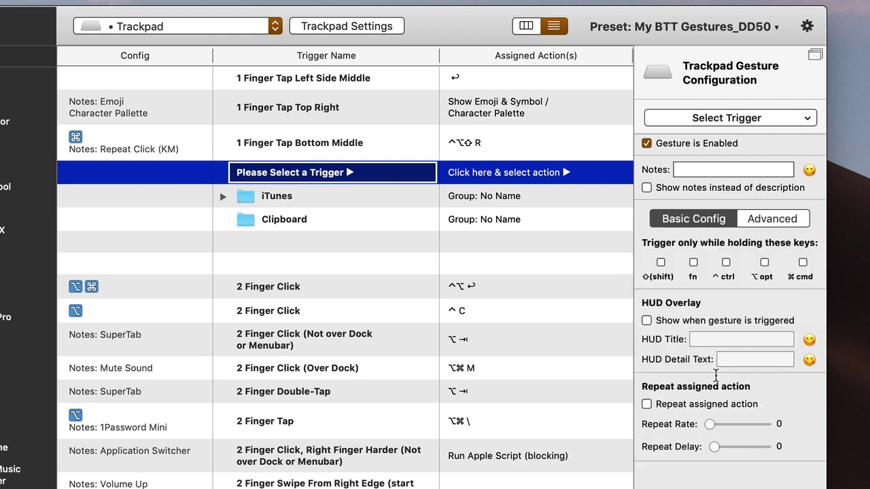
left_click(732, 119)
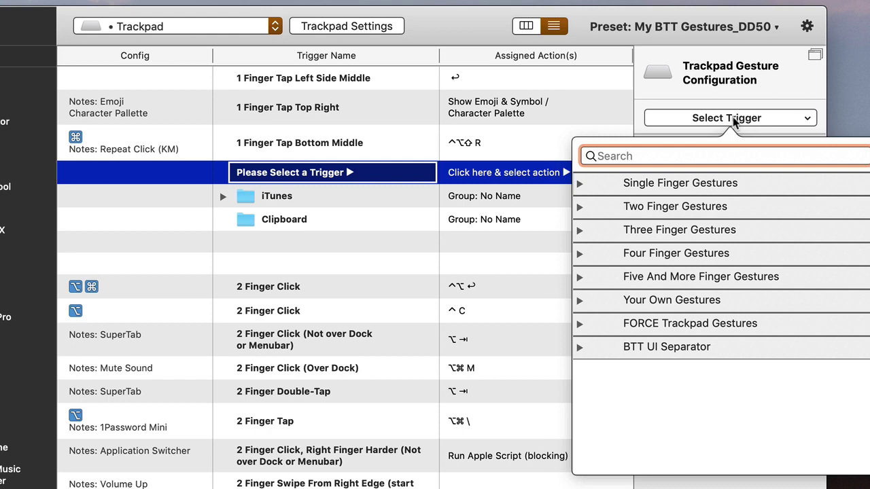
left_click(733, 120)
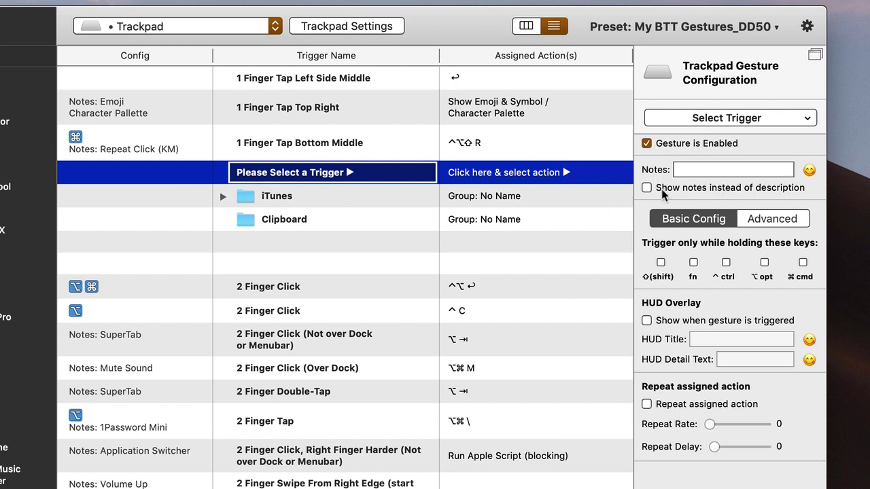
Step: Enter Test as the new trigger's note and enable showing notes instead of the description
left_click(696, 169)
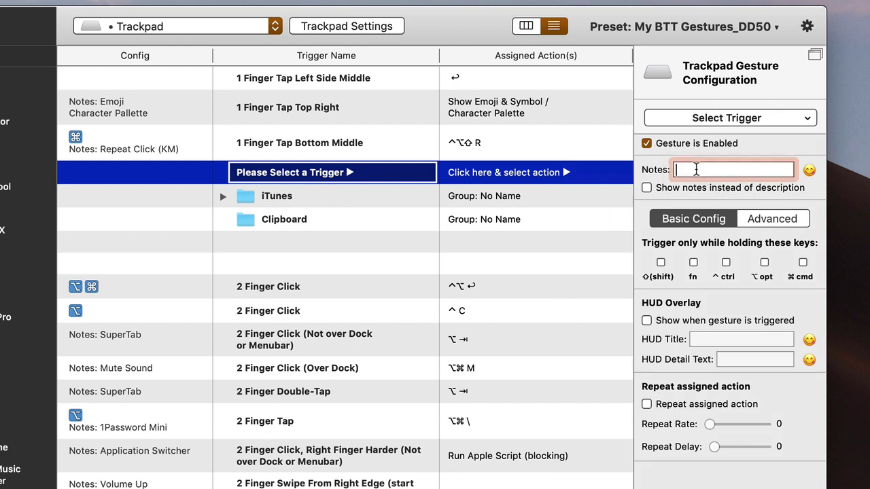
type("Test")
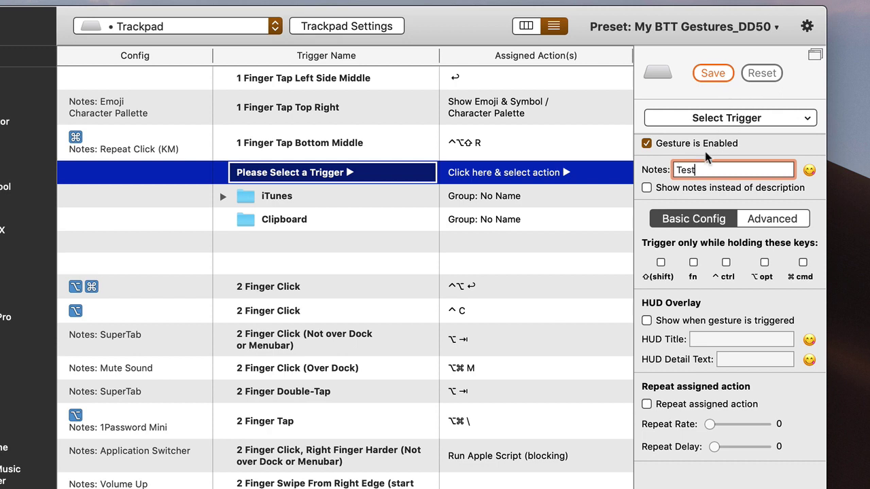
left_click(646, 188)
Step: Assign the TipTap Right (1 Finger Fix) gesture to the new trigger and save it with showing notes instead of description disabled
left_click(744, 120)
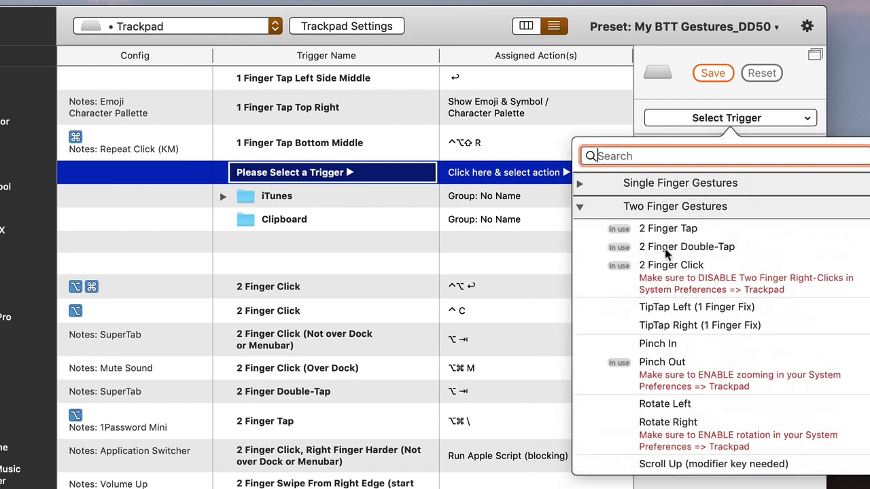
left_click(658, 328)
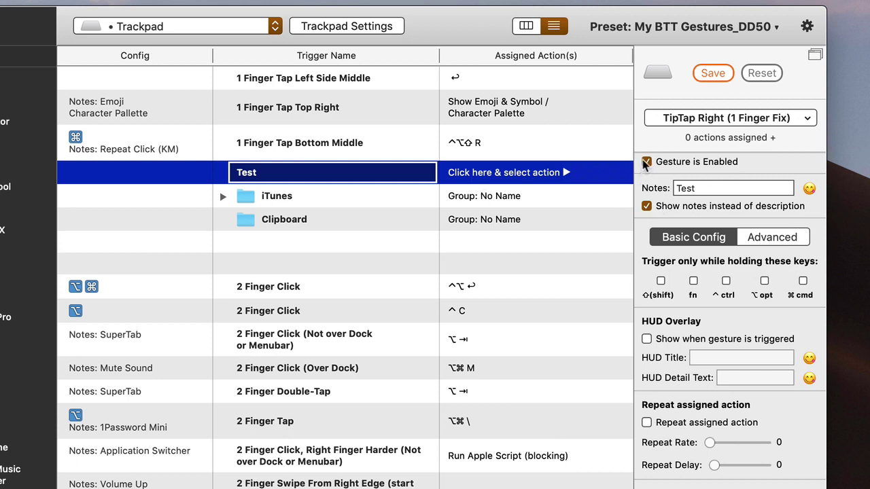
left_click(647, 207)
left_click(711, 73)
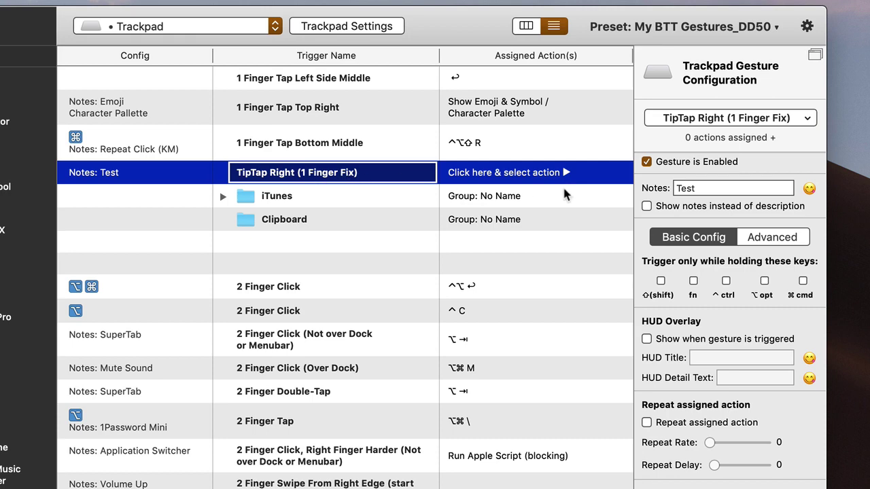
Step: Show the TipTap Right trigger's note instead of its description and save, and restore the description display and save again
left_click(646, 206)
left_click(721, 66)
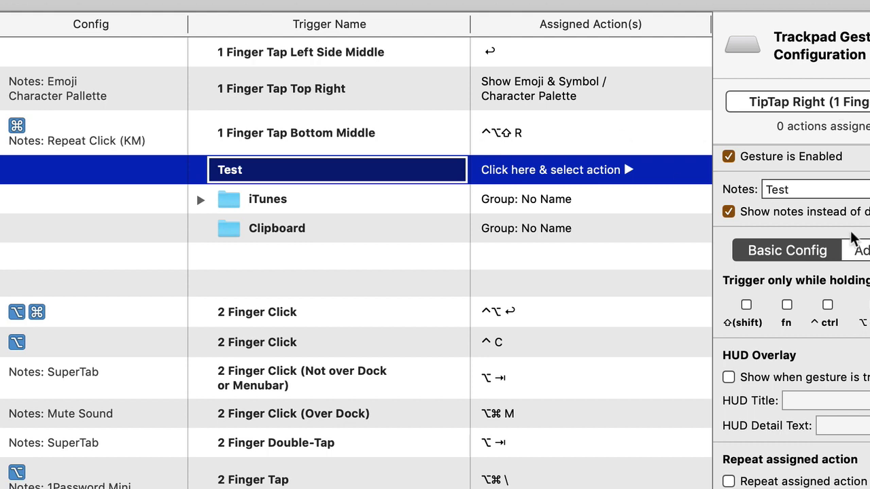
left_click(728, 212)
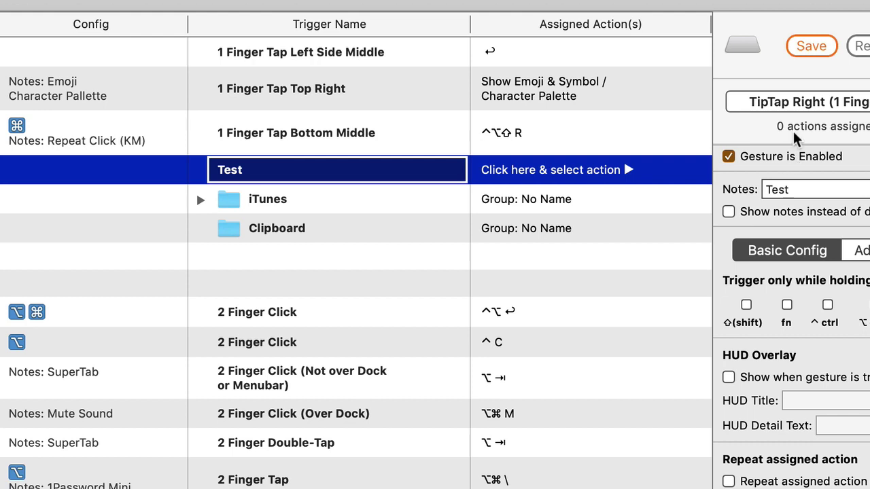
left_click(811, 44)
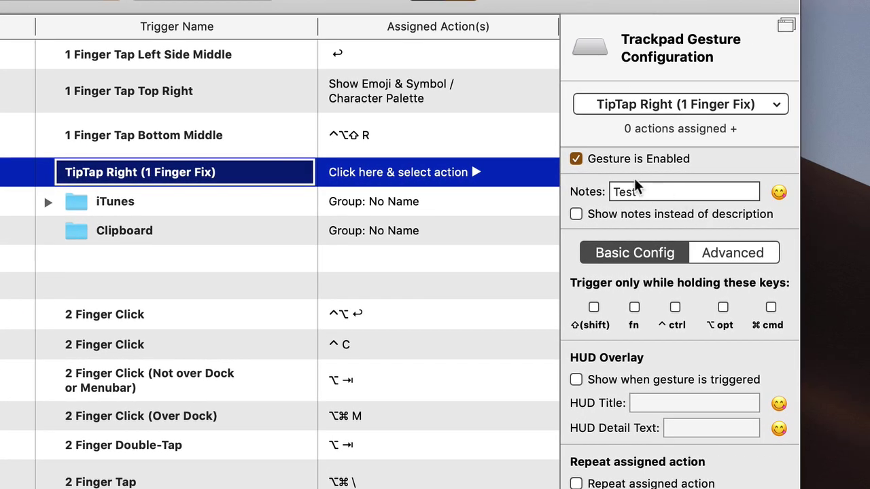
Step: Replace the TipTap Right trigger's note with the mobile phone emoji followed by Phone, and save the change
left_click(779, 193)
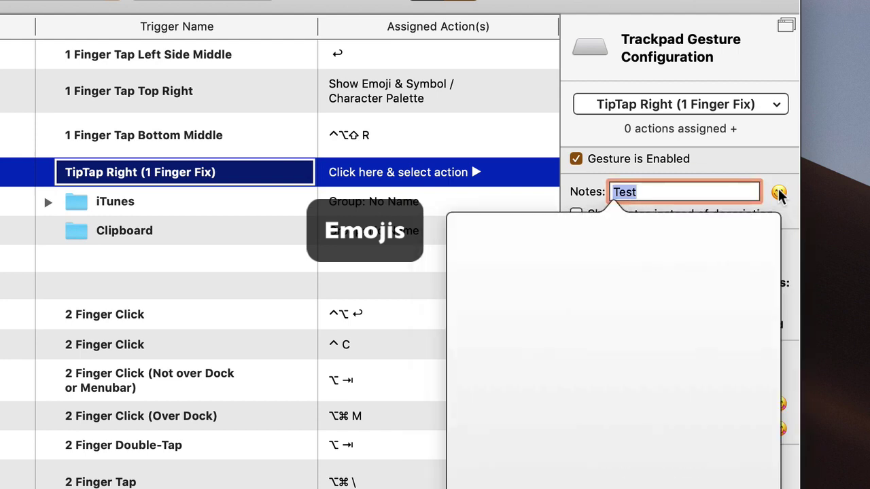
scroll(666, 352, "up", 5)
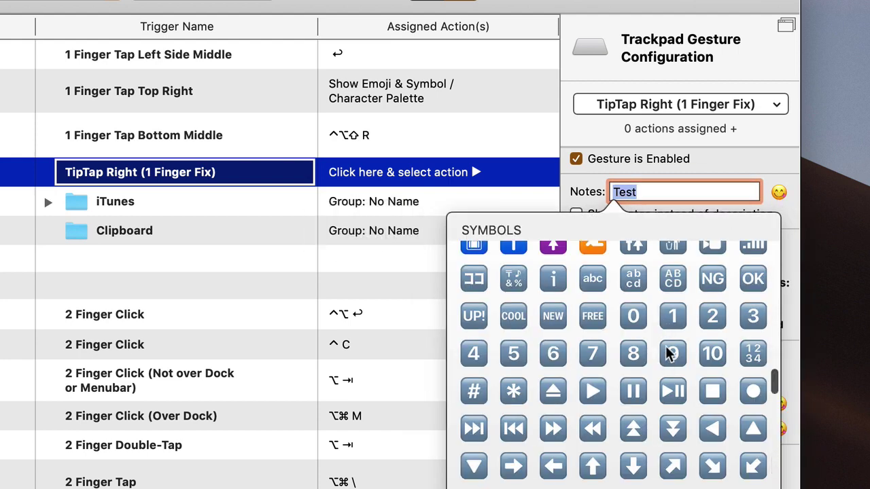
scroll(653, 339, "up", 10)
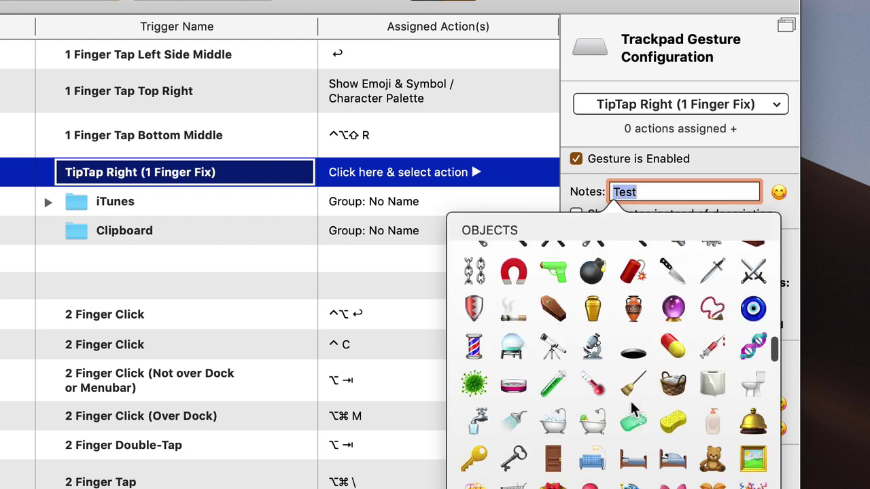
scroll(598, 343, "up", 5)
scroll(598, 345, "up", 2)
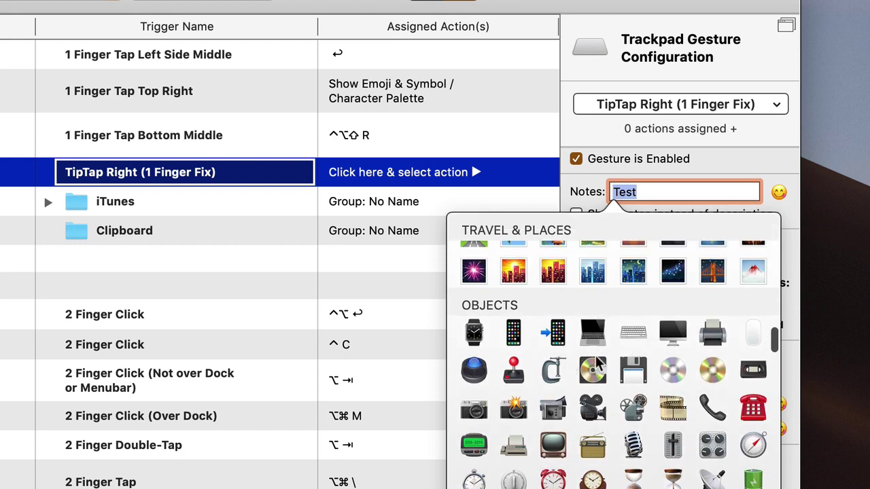
left_click(514, 333)
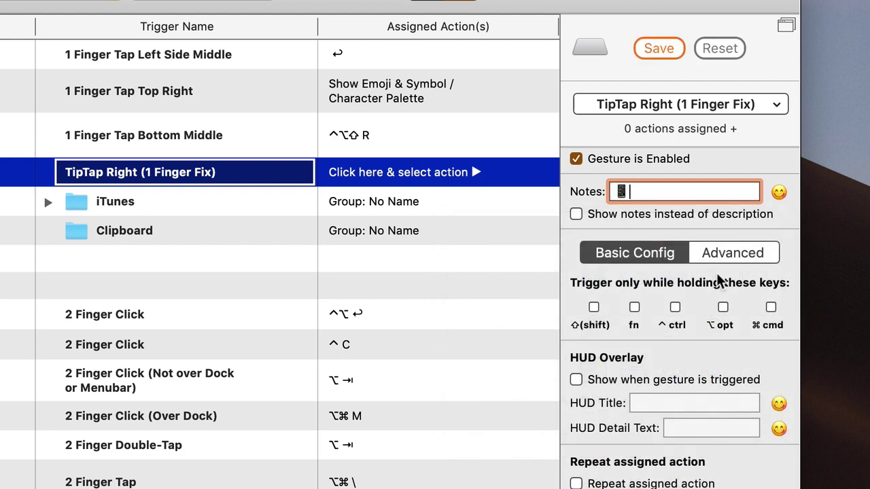
type("Phone")
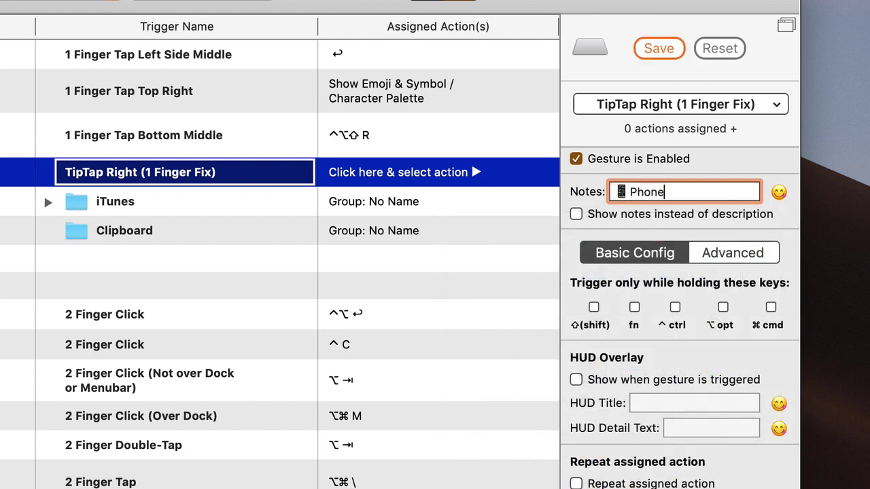
left_click(663, 47)
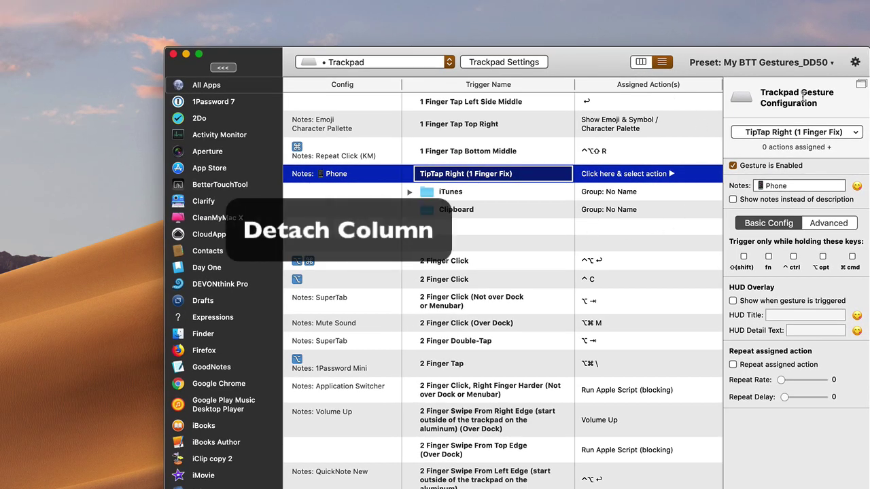
Step: Detach the gesture configuration column into its own window, move it away from the main window, and dock it back
left_click(862, 83)
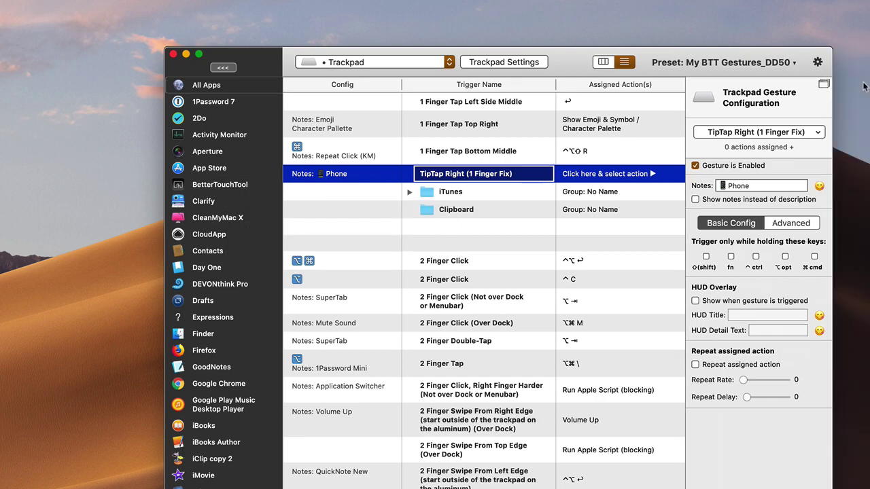
left_click_drag(836, 46, 861, 61)
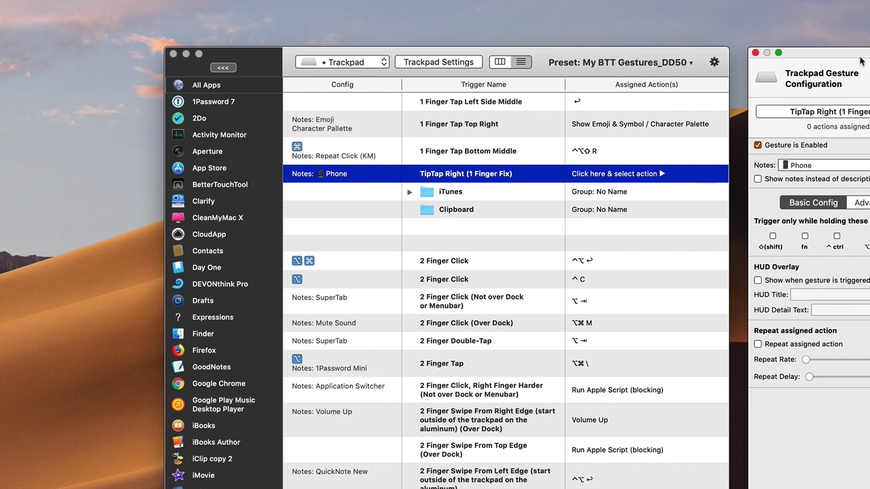
left_click_drag(677, 54, 646, 51)
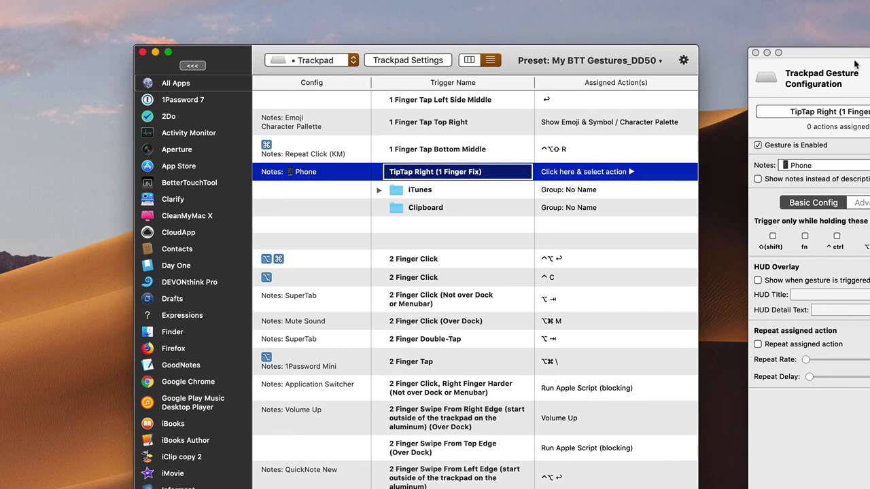
left_click_drag(853, 54, 824, 53)
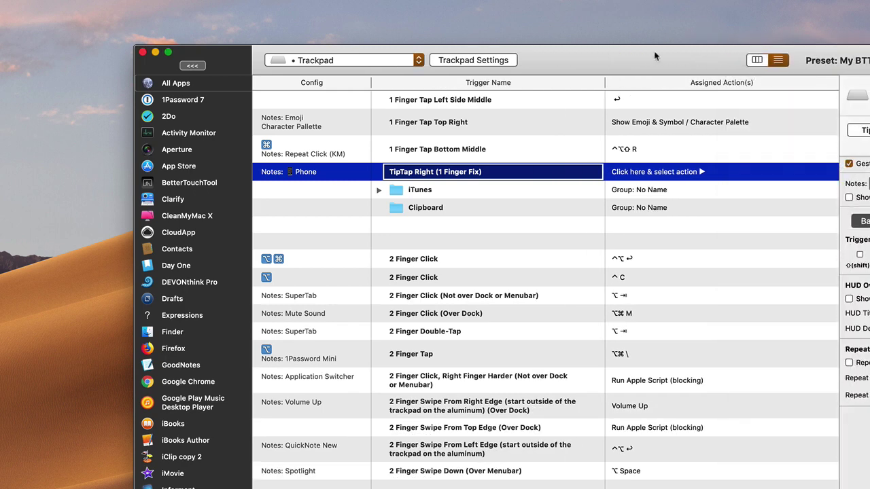
left_click_drag(655, 56, 557, 52)
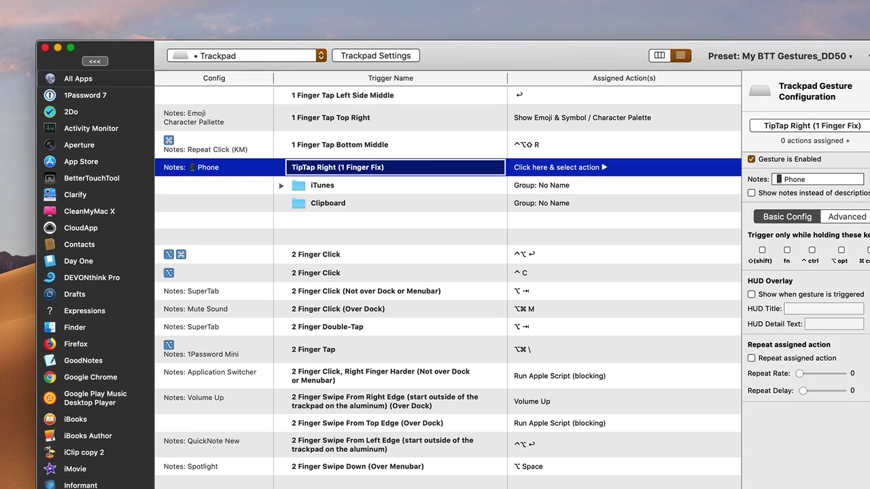
Step: Open a second configuration window alongside the existing one
left_click(172, 12)
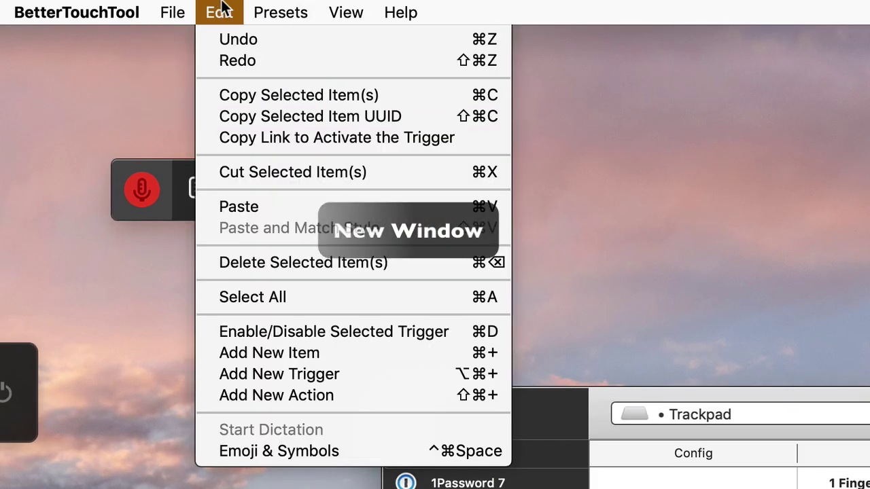
mouse_move(262, 9)
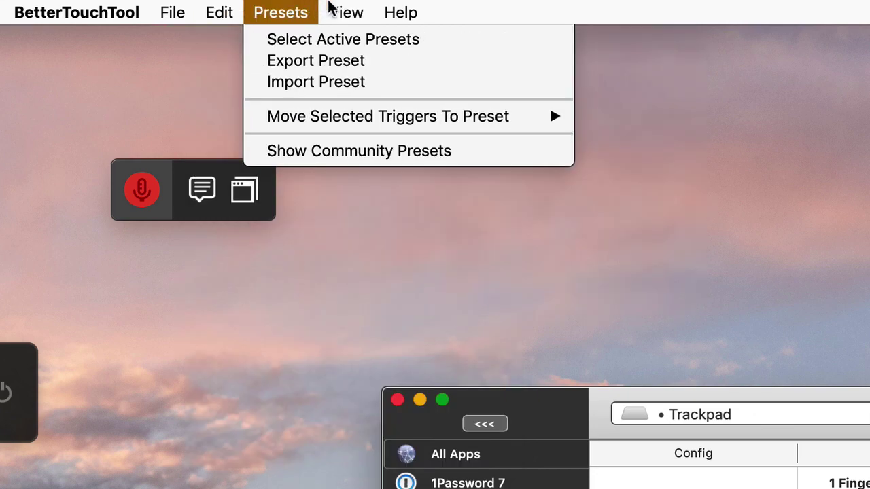
mouse_move(343, 8)
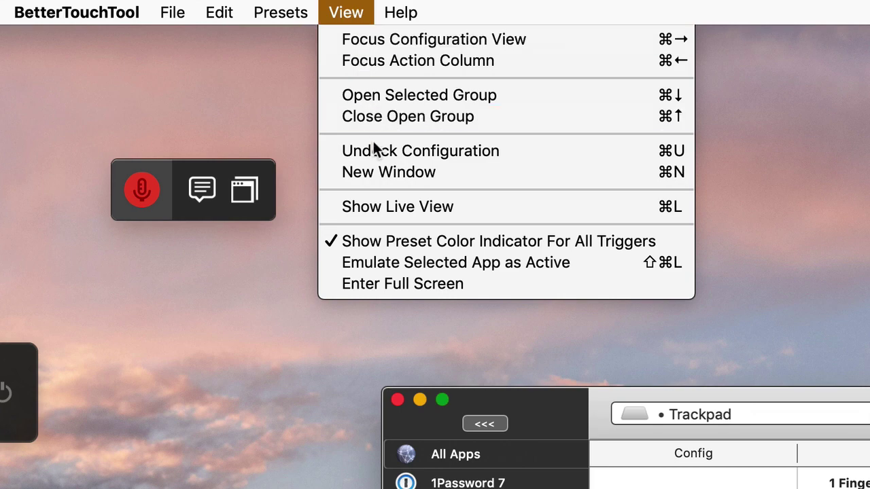
left_click(373, 172)
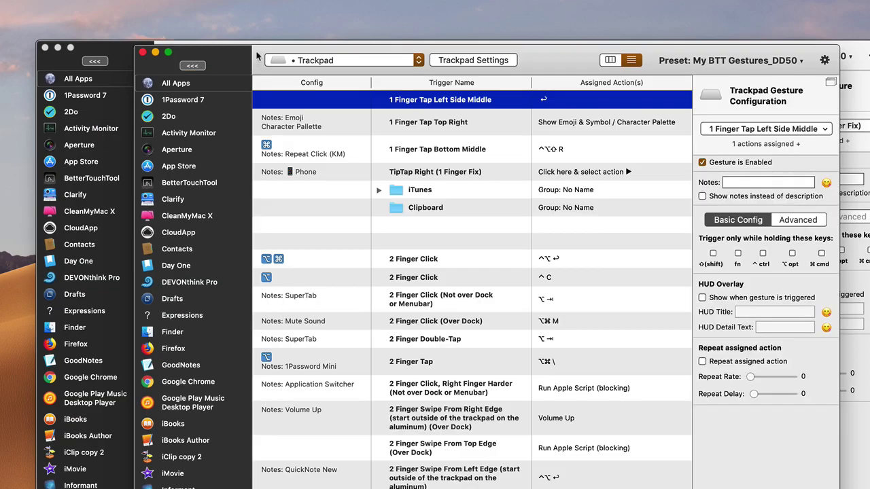
Step: Move the second window aside and browse the trackpad triggers of CleanMyMac X, CloudApp, Contacts and DEVONthink Pro in the first window
left_click_drag(259, 58, 471, 28)
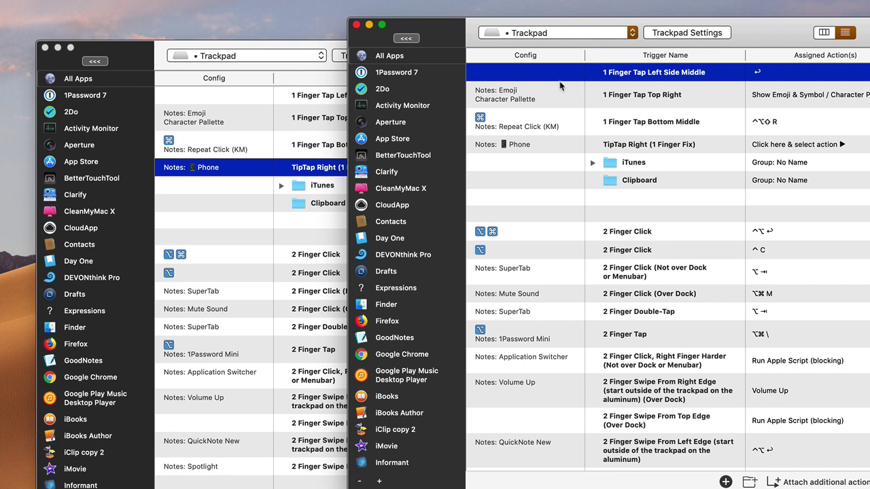
left_click(104, 214)
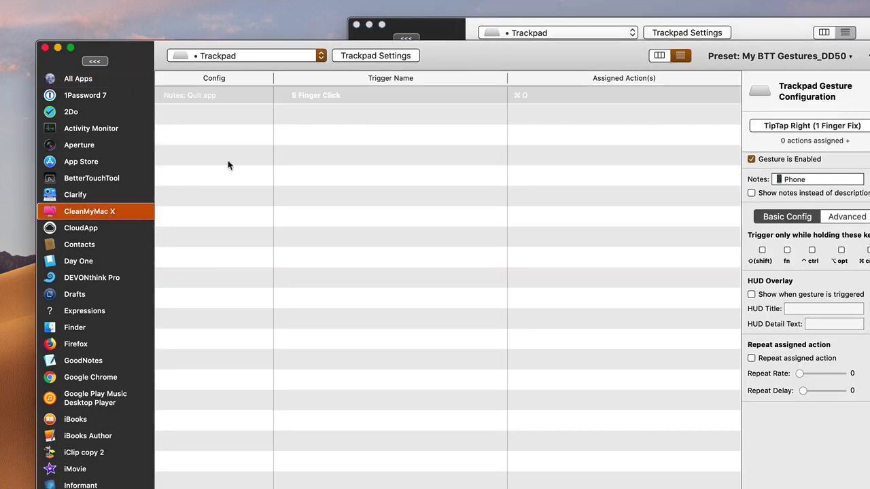
left_click(93, 231)
left_click(87, 249)
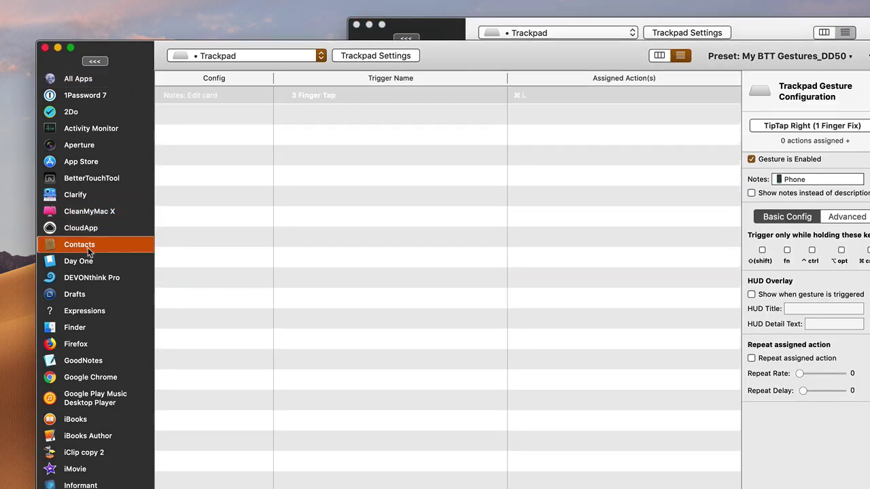
left_click(91, 280)
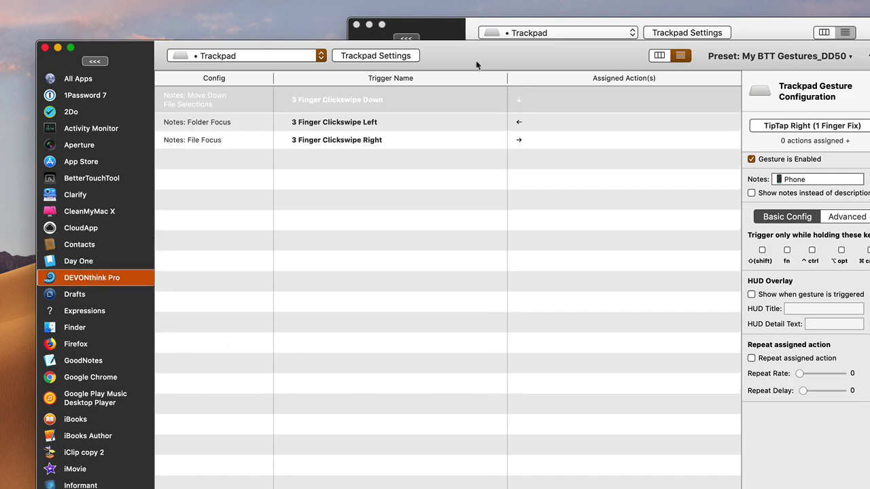
Step: Close the configuration window showing DEVONthink Pro and reposition the remaining window that lists the All Apps triggers
left_click(786, 20)
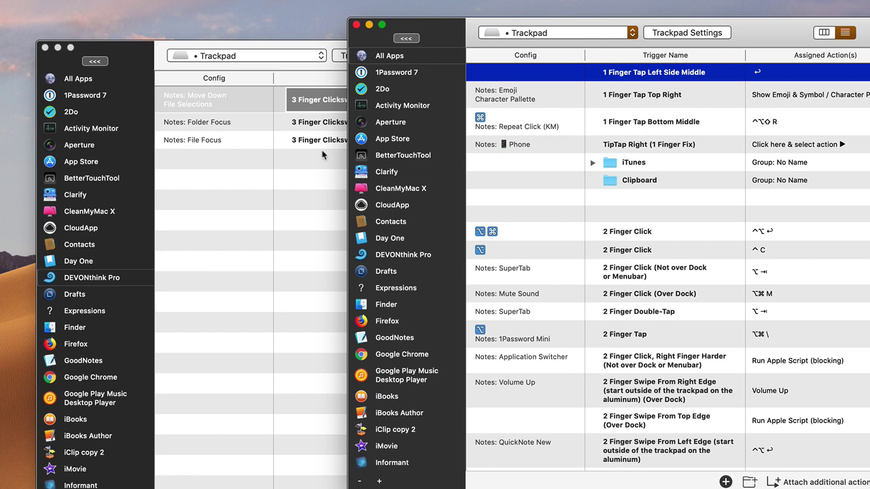
left_click(45, 48)
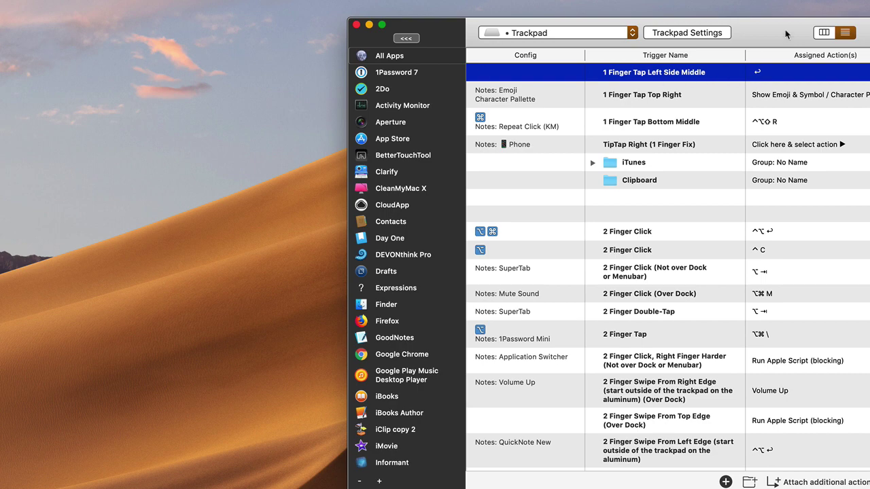
left_click_drag(785, 30, 641, 32)
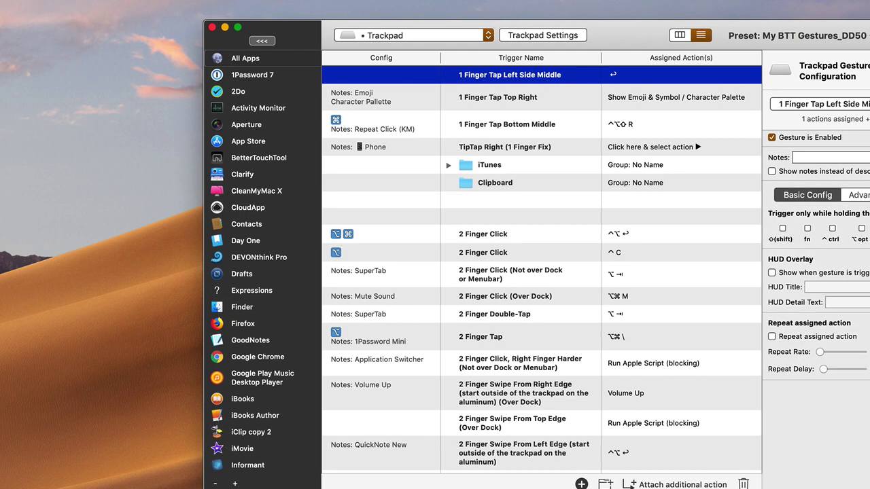
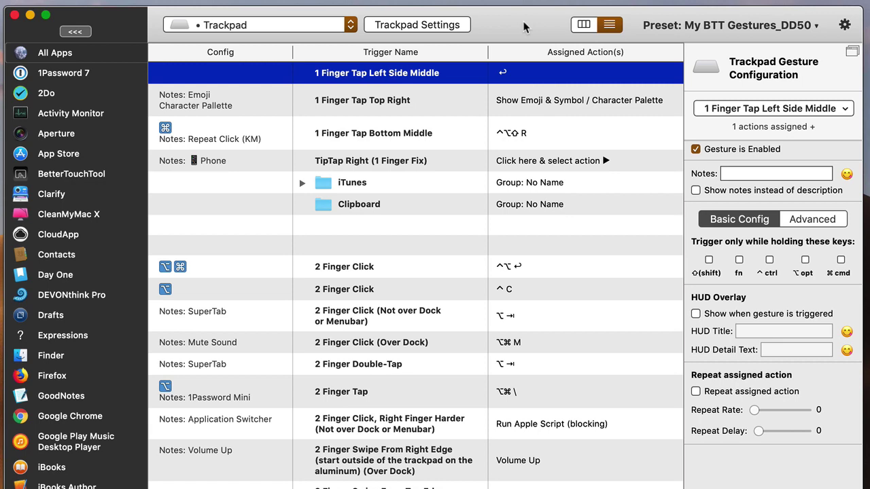
Step: Open the trackpad settings and view the Palm & Thumb Recognition and FORCE Touchpad options
left_click(442, 26)
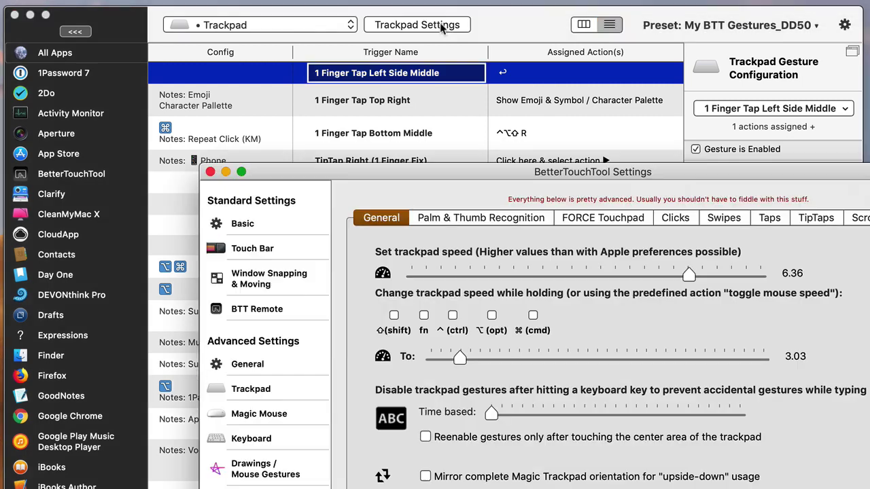
left_click(508, 219)
left_click_drag(530, 171, 262, 151)
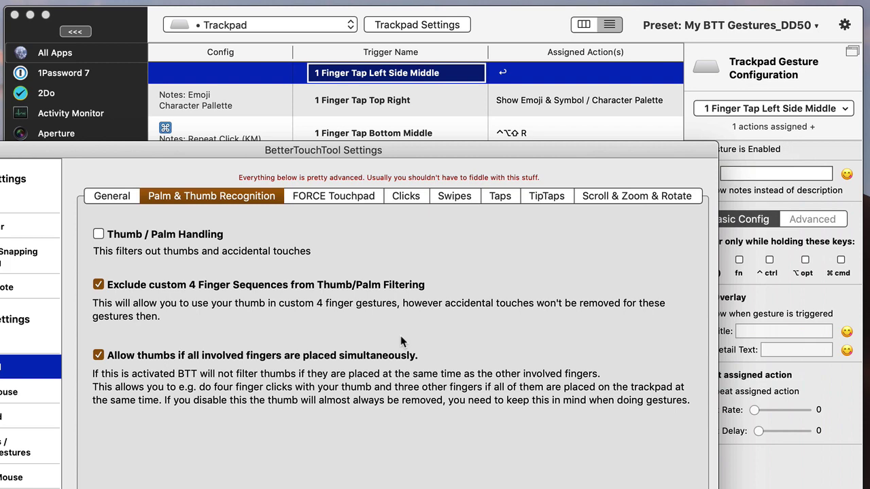
left_click(345, 198)
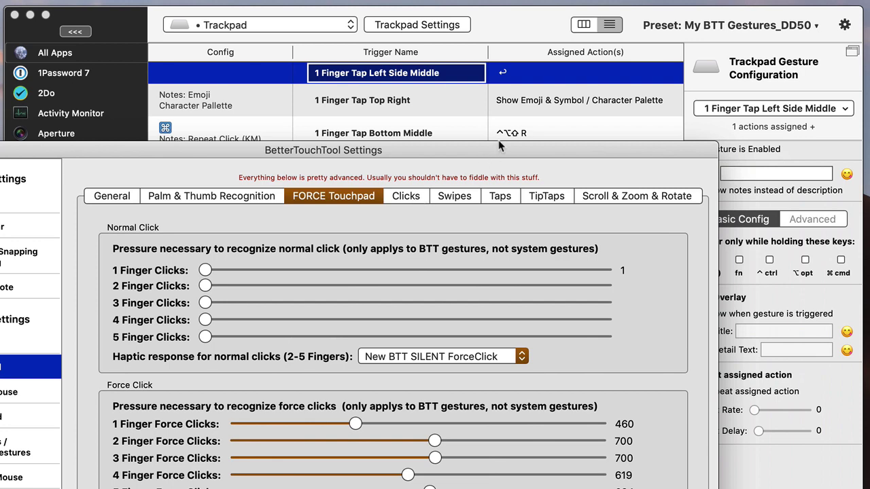
Step: Reposition the settings window to expose its categories, view the BTT Remote and Basic settings, and return to the main configuration window
left_click_drag(498, 143, 521, 129)
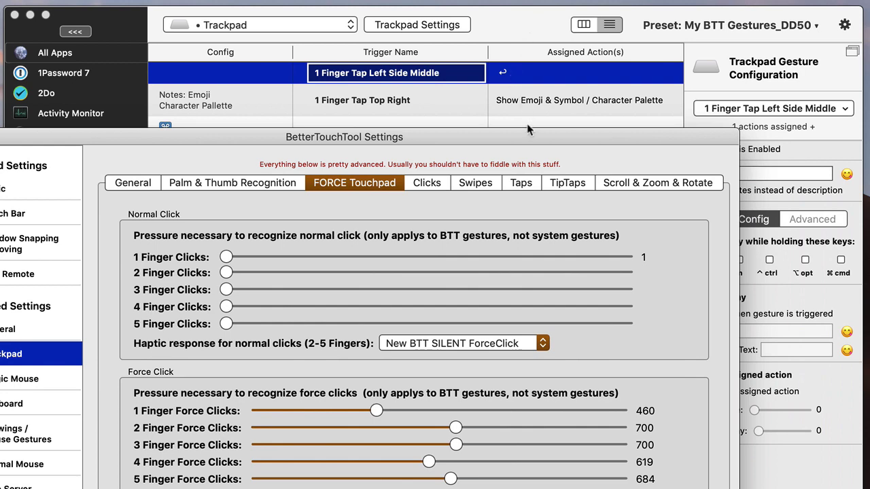
left_click_drag(530, 134, 571, 132)
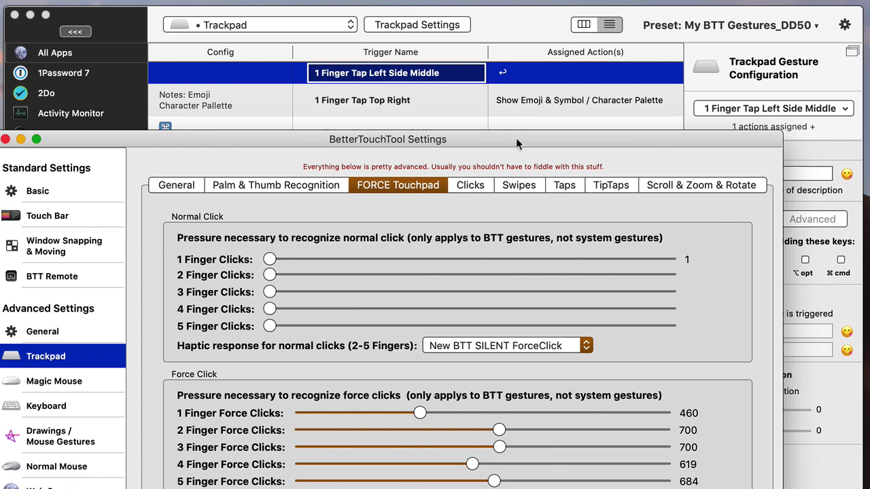
mouse_move(516, 136)
left_mouse_down()
mouse_move(506, 143)
mouse_move(521, 124)
left_mouse_up()
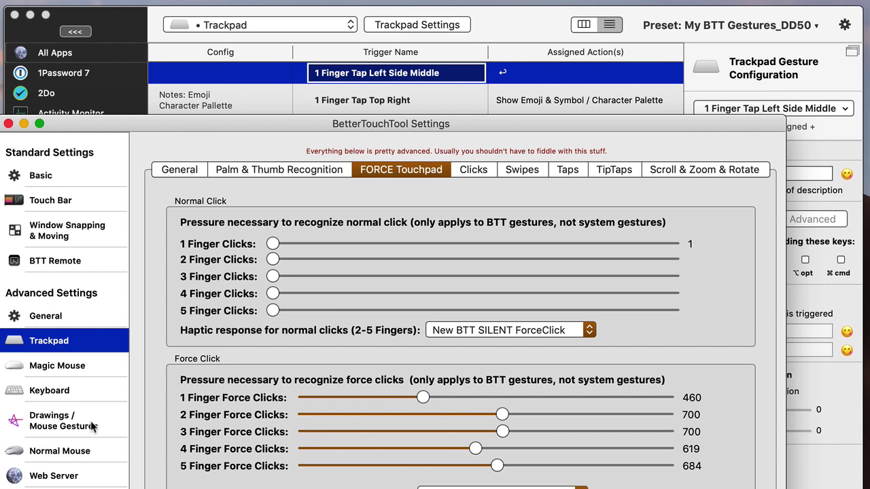
left_click(81, 263)
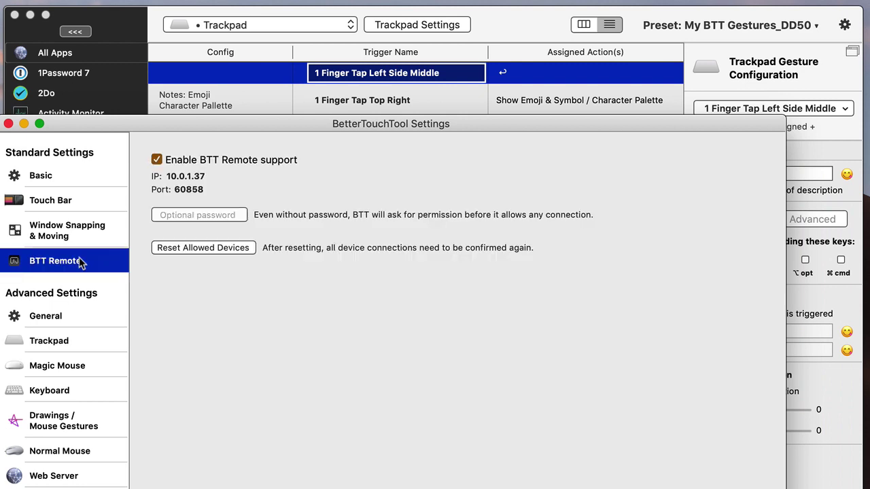
left_click(77, 179)
left_click(494, 23)
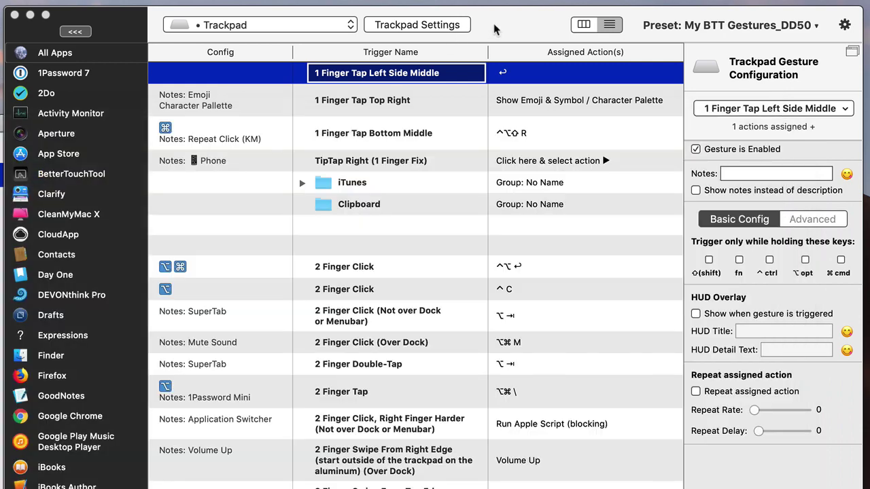